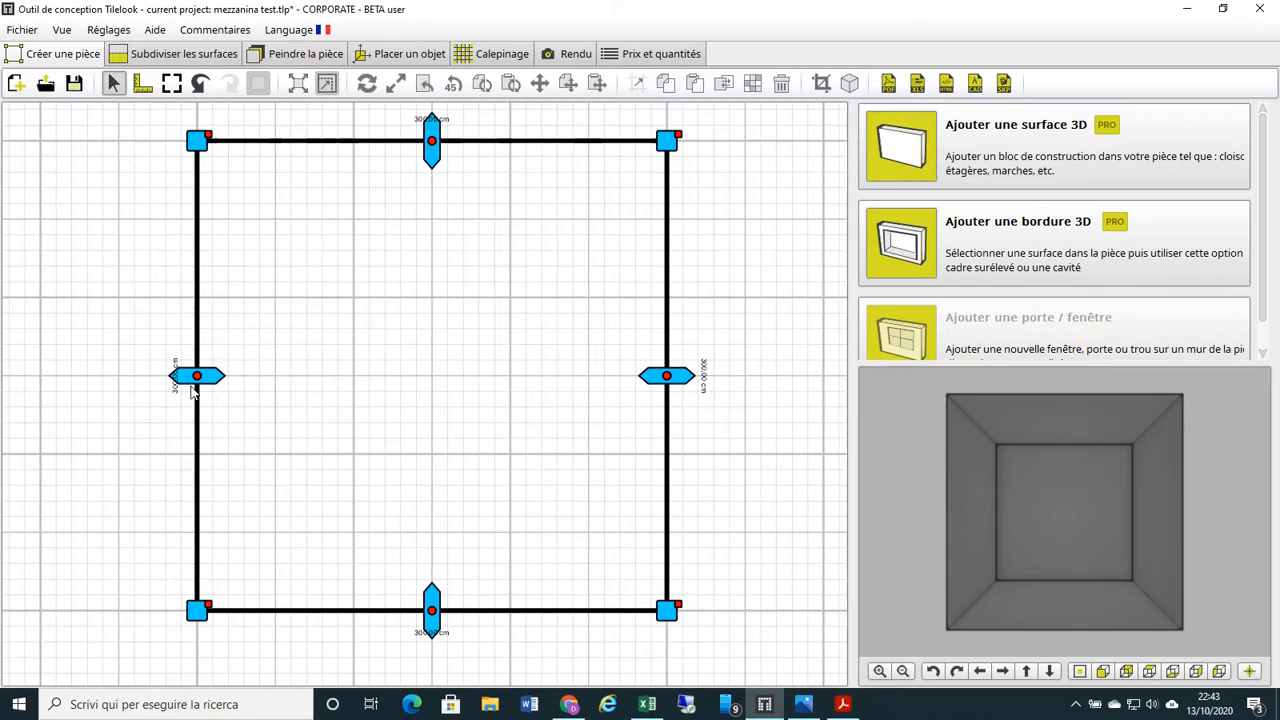
# Move the room's left wall horizontally by -200 cm in the floor plan
pyautogui.scroll(2, 194, 392)
pyautogui.scroll(-2, 194, 392)
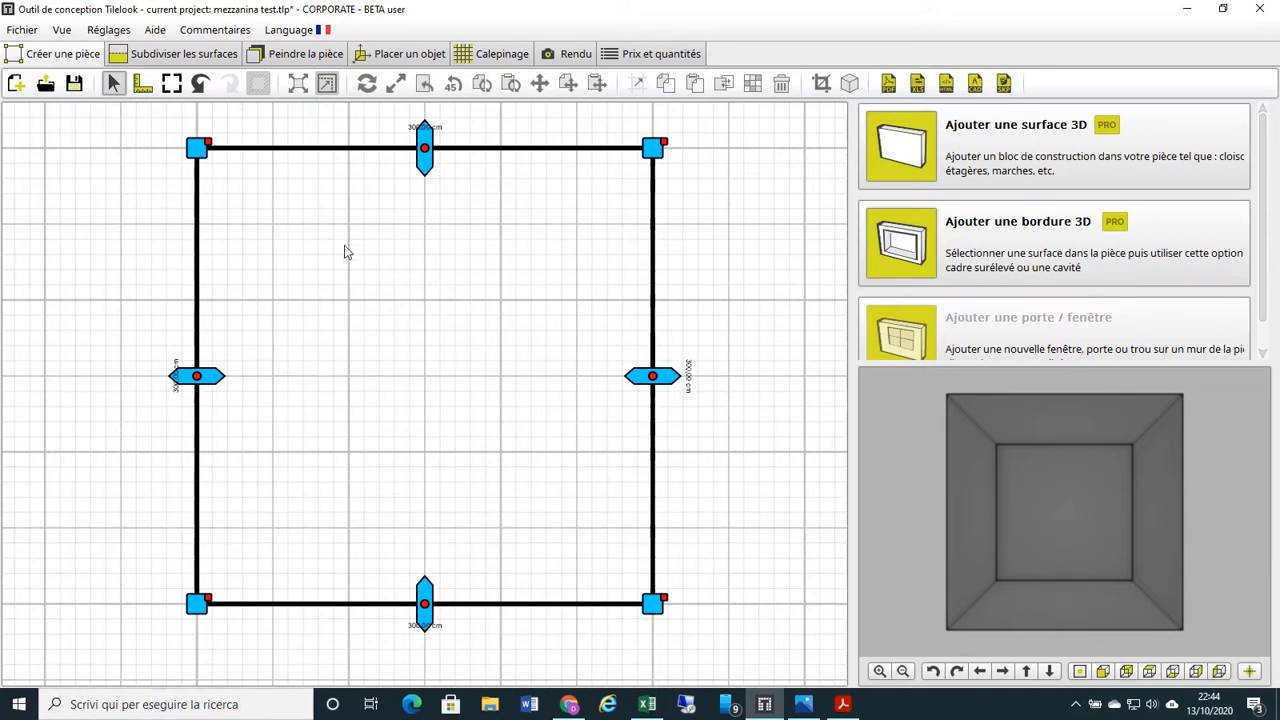
pyautogui.rightClick(200, 379)
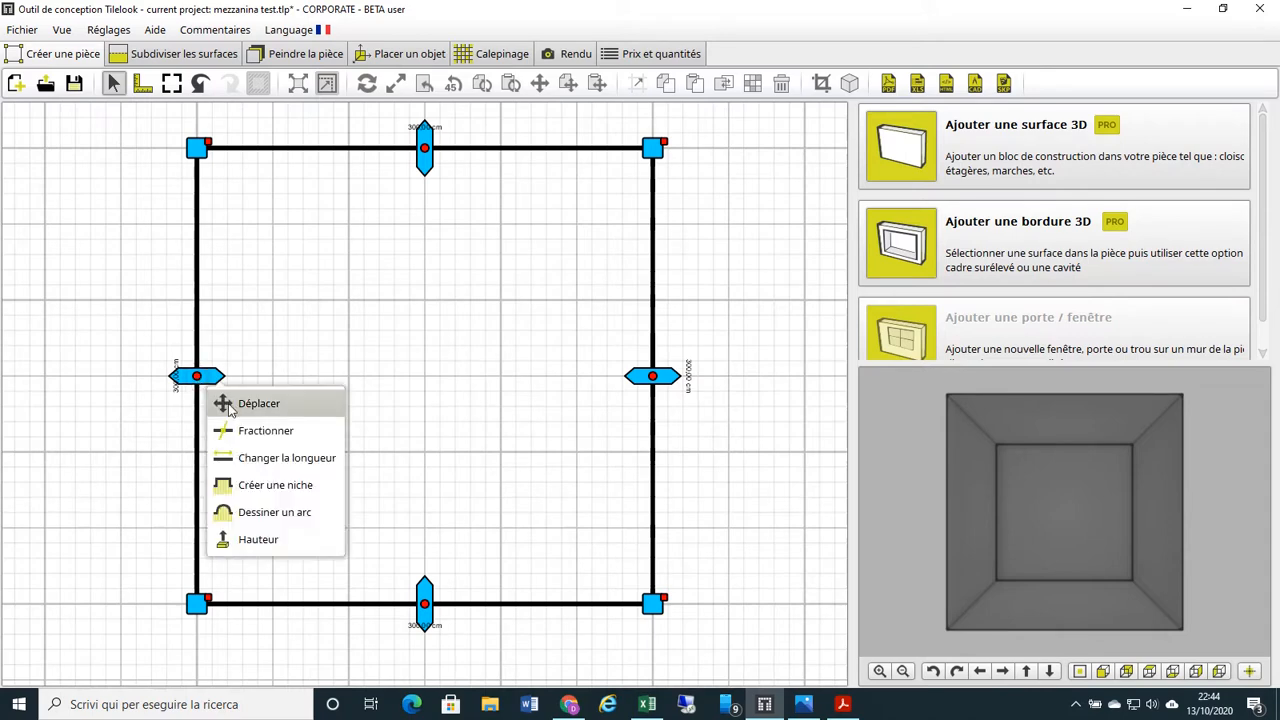
pyautogui.click(229, 405)
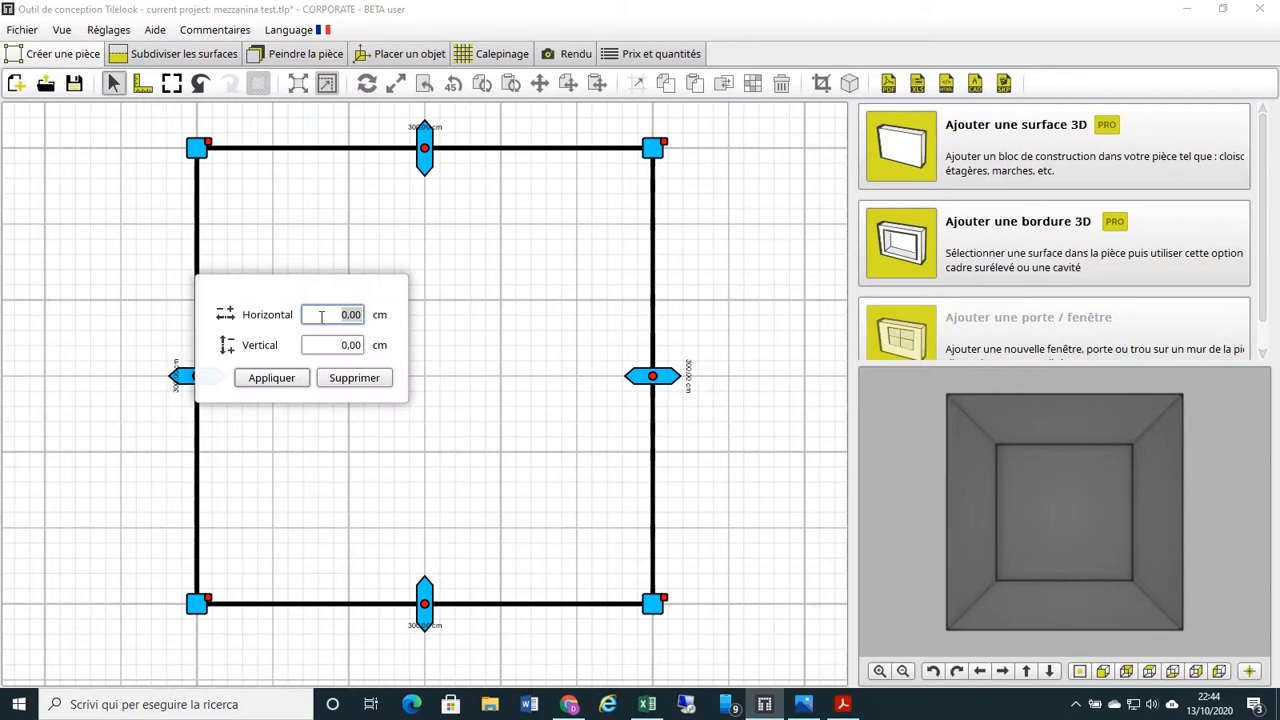
pyautogui.press('BackSpace')
pyautogui.write('-200')
pyautogui.click(262, 378)
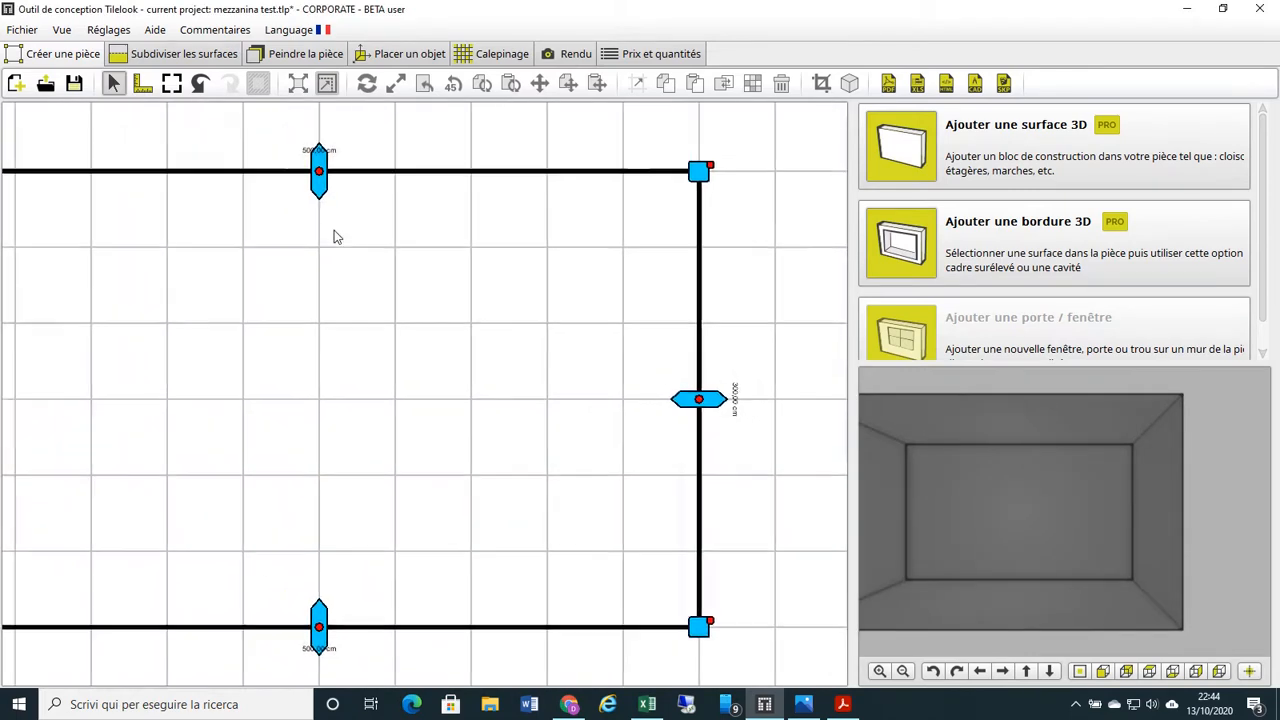
# Move the room's lower wall vertically by 300 cm in the floor plan
pyautogui.moveTo(334, 230); pyautogui.dragTo(415, 245, button='middle')
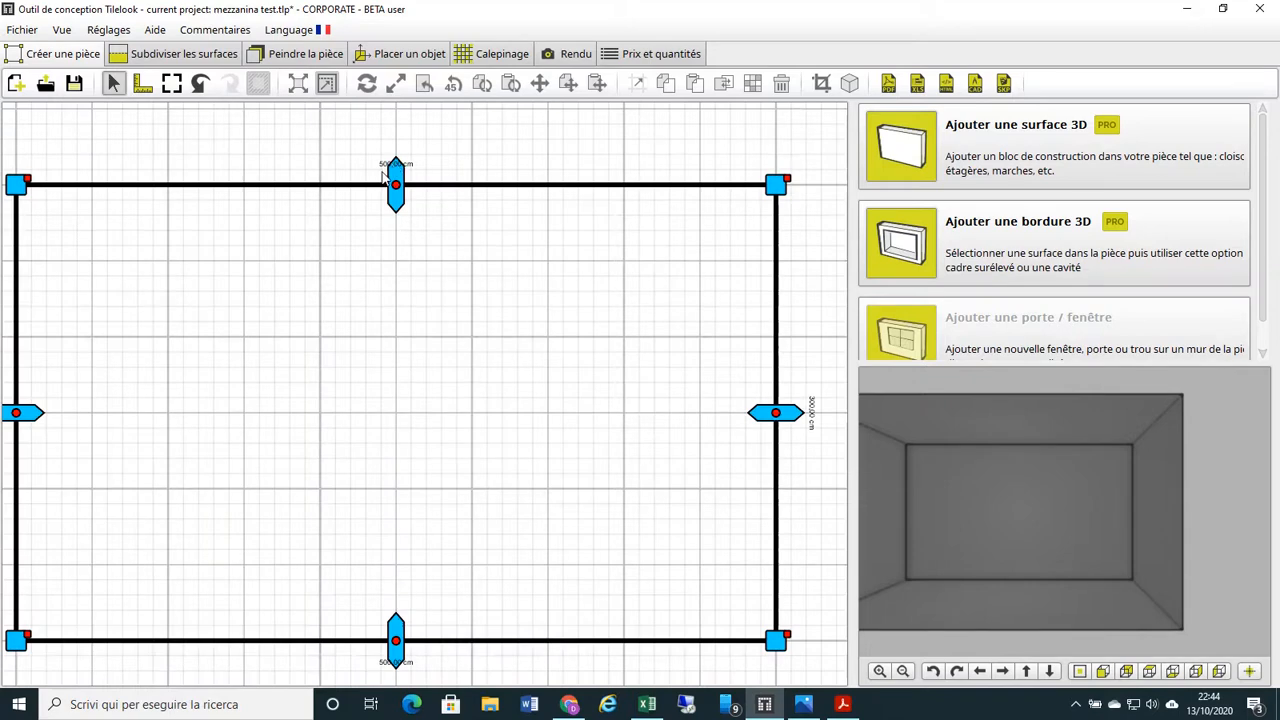
pyautogui.scroll(2, 385, 169)
pyautogui.scroll(1, 405, 177)
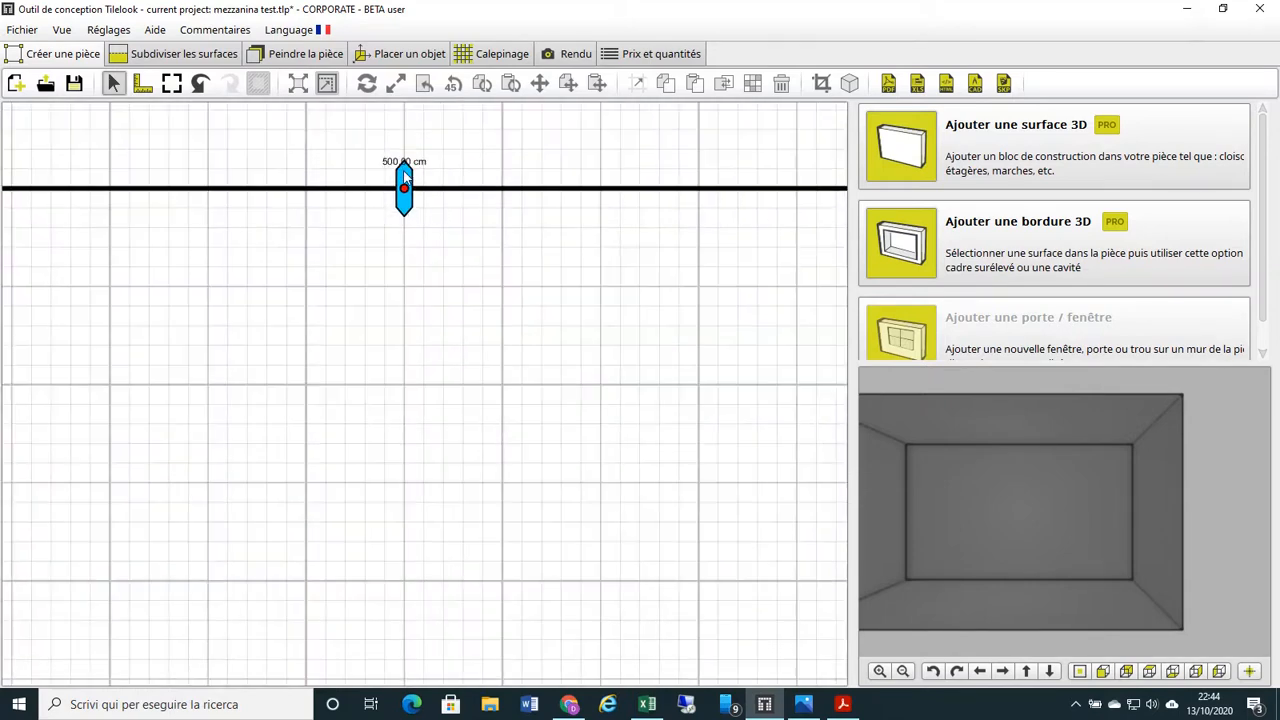
pyautogui.scroll(-2, 405, 177)
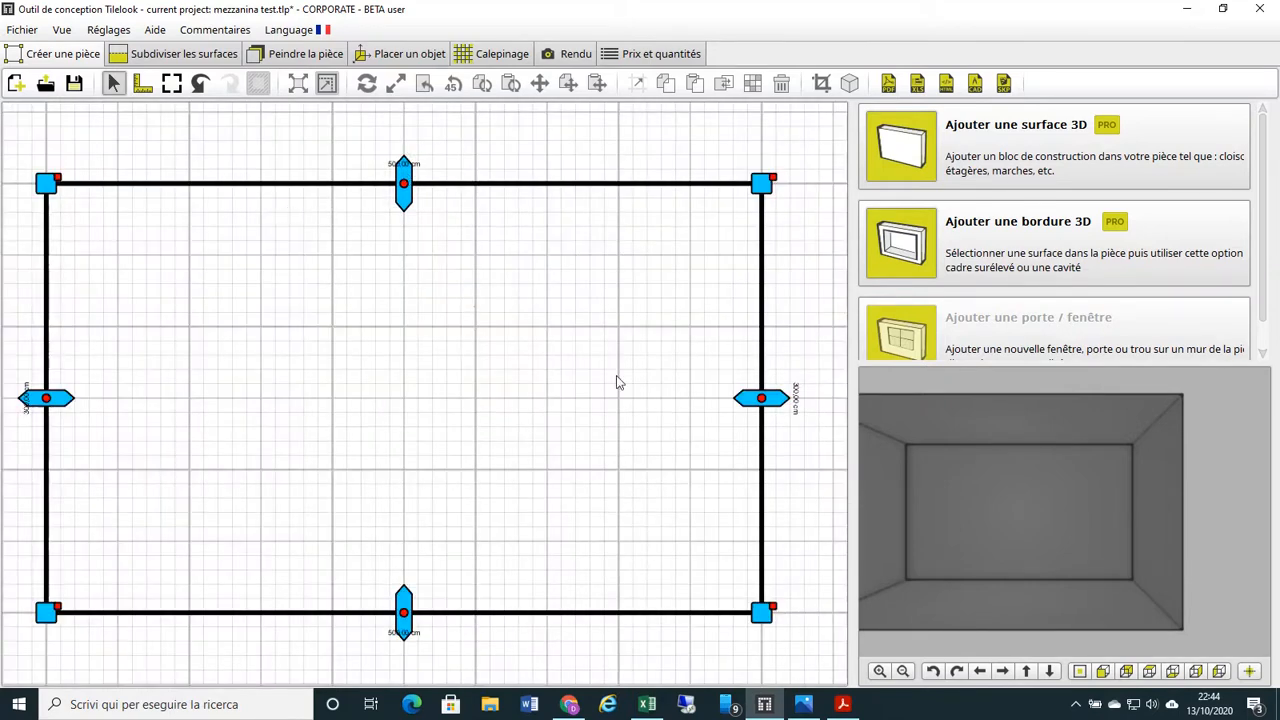
pyautogui.scroll(3, 776, 418)
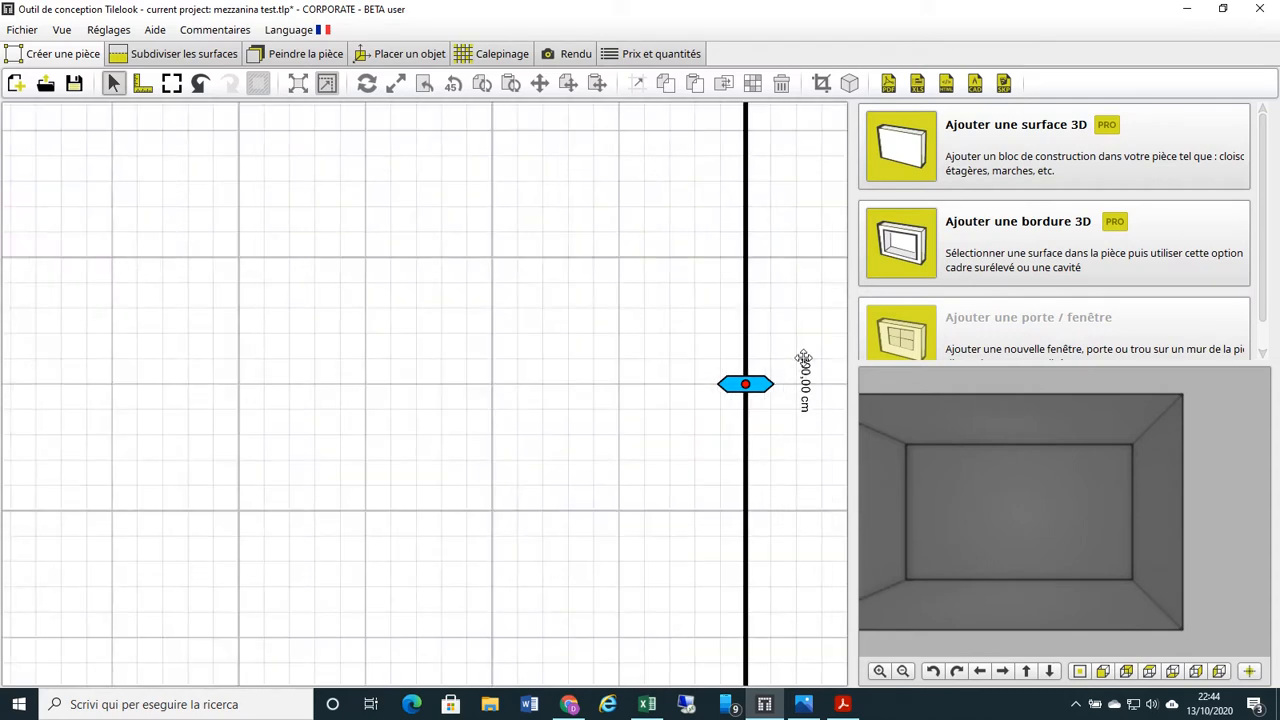
pyautogui.scroll(-1, 803, 385)
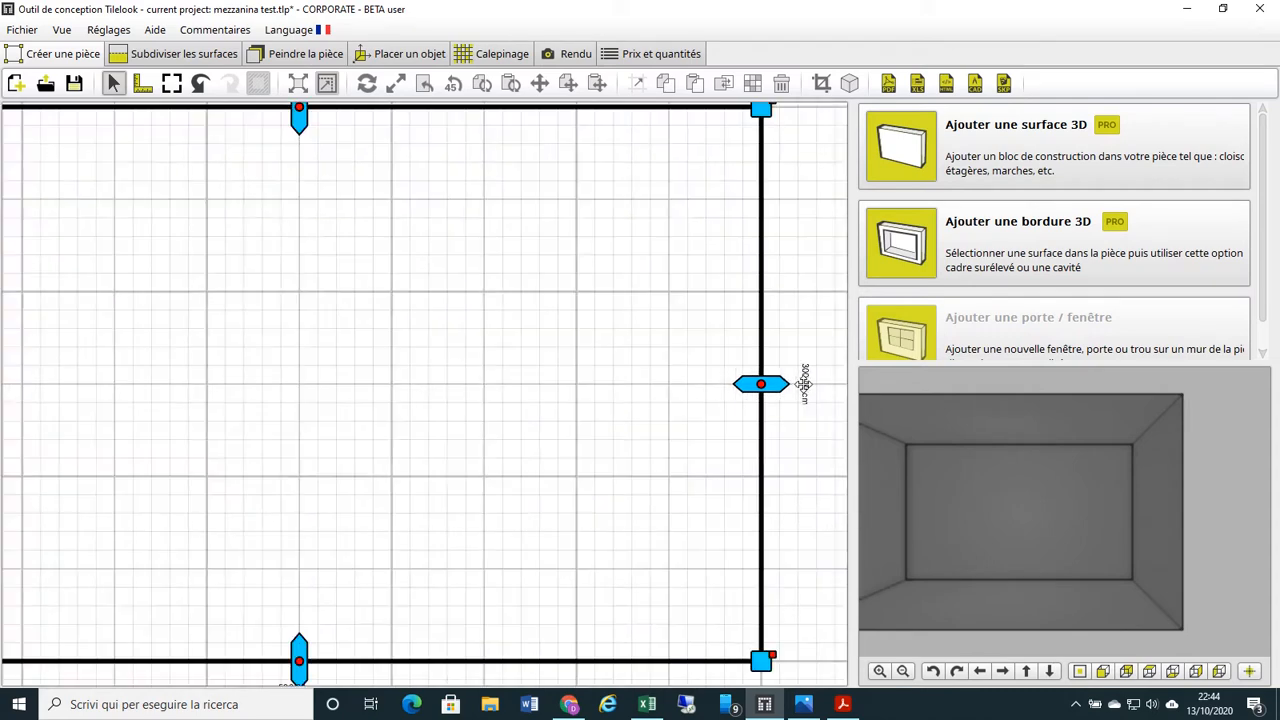
pyautogui.moveTo(525, 482); pyautogui.dragTo(532, 406, button='middle')
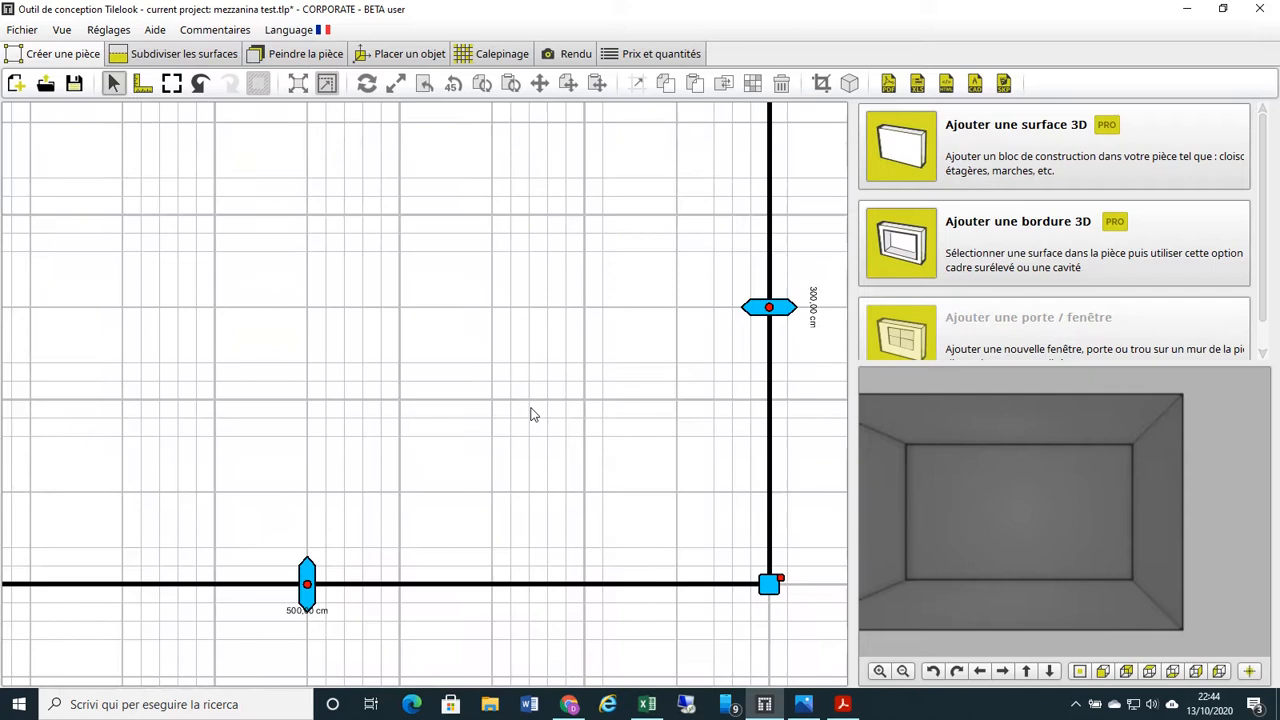
pyautogui.rightClick(307, 589)
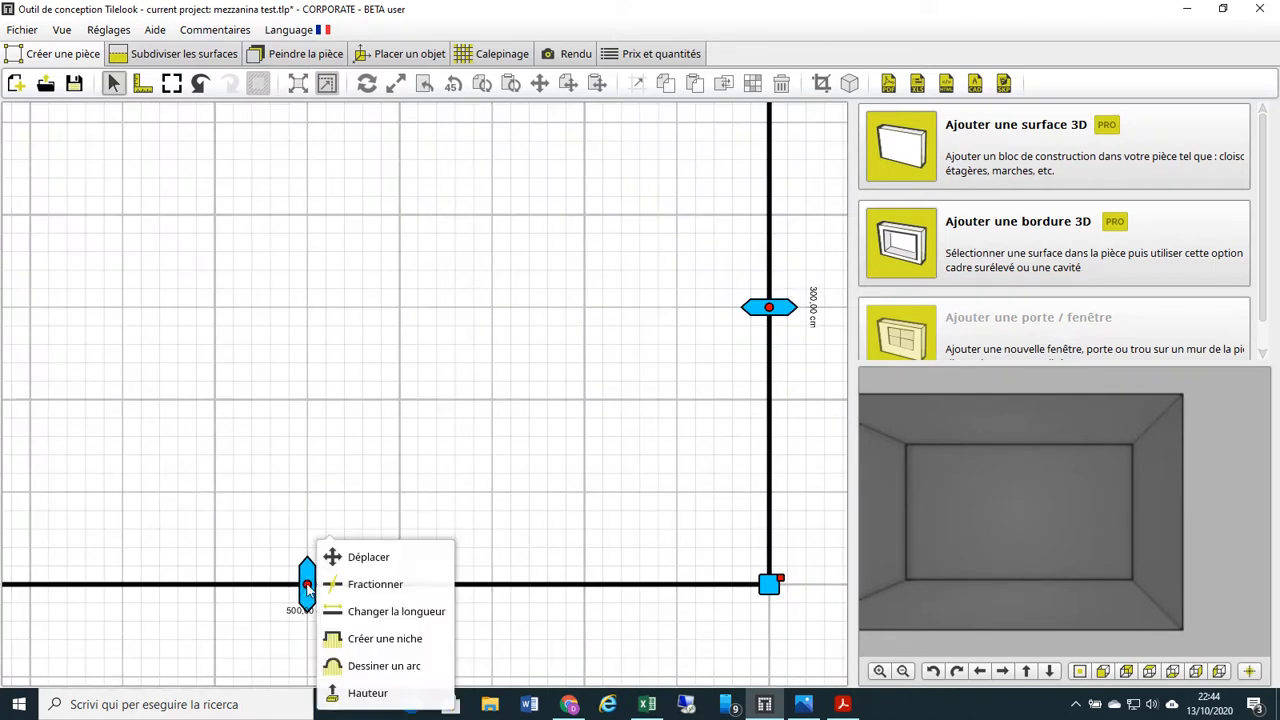
pyautogui.click(362, 566)
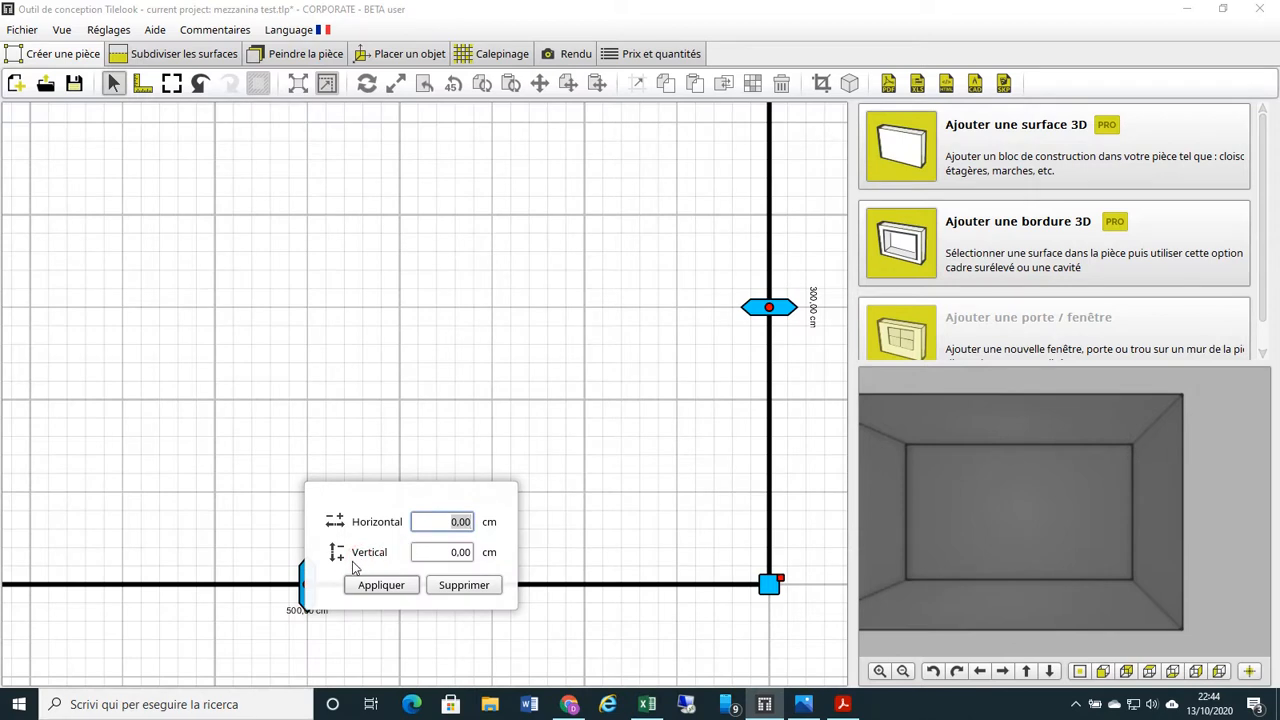
pyautogui.click(441, 552)
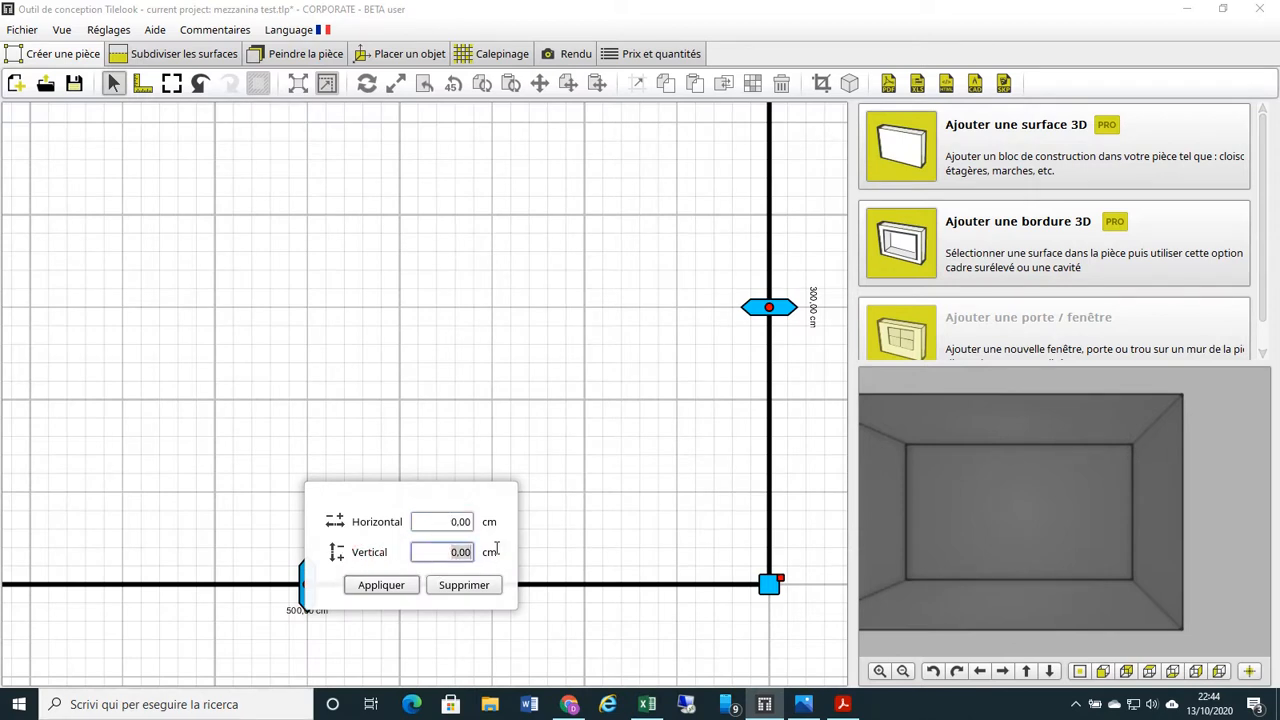
pyautogui.write('300')
pyautogui.click(380, 585)
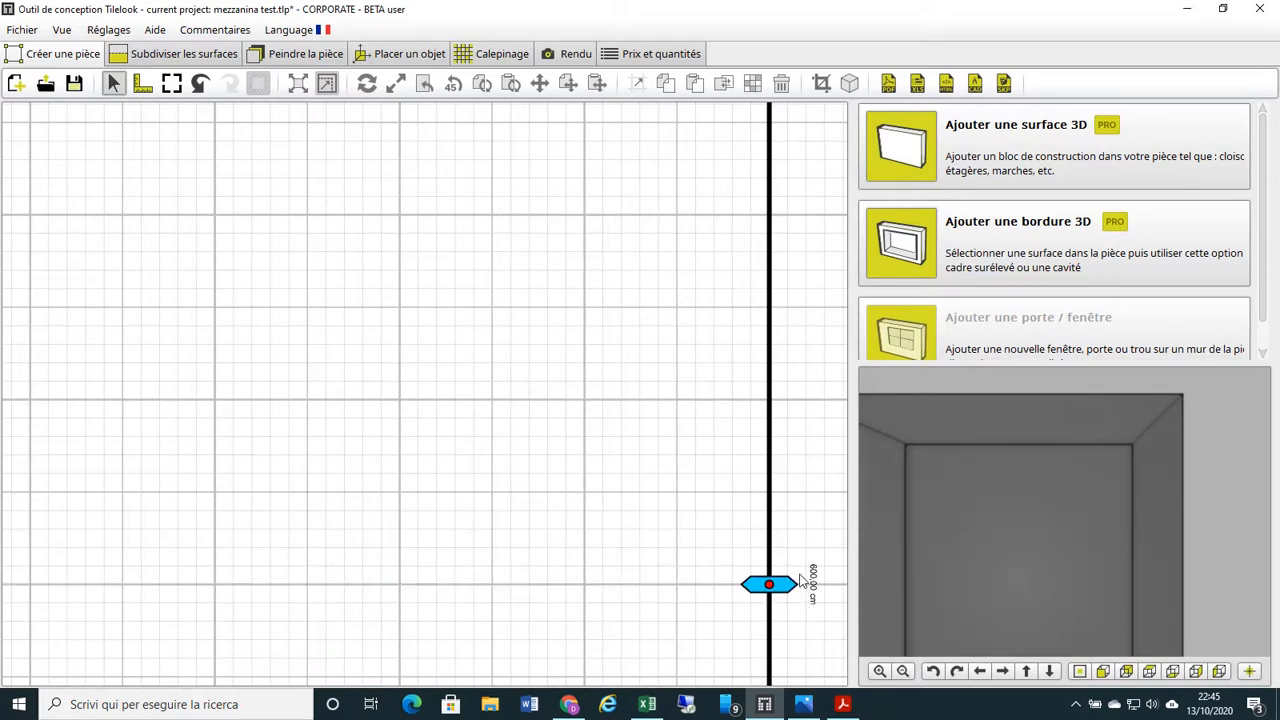
# Show the 3D preview from the front and set the elevation to 500 cm from the right wall
pyautogui.scroll(-4, 464, 412)
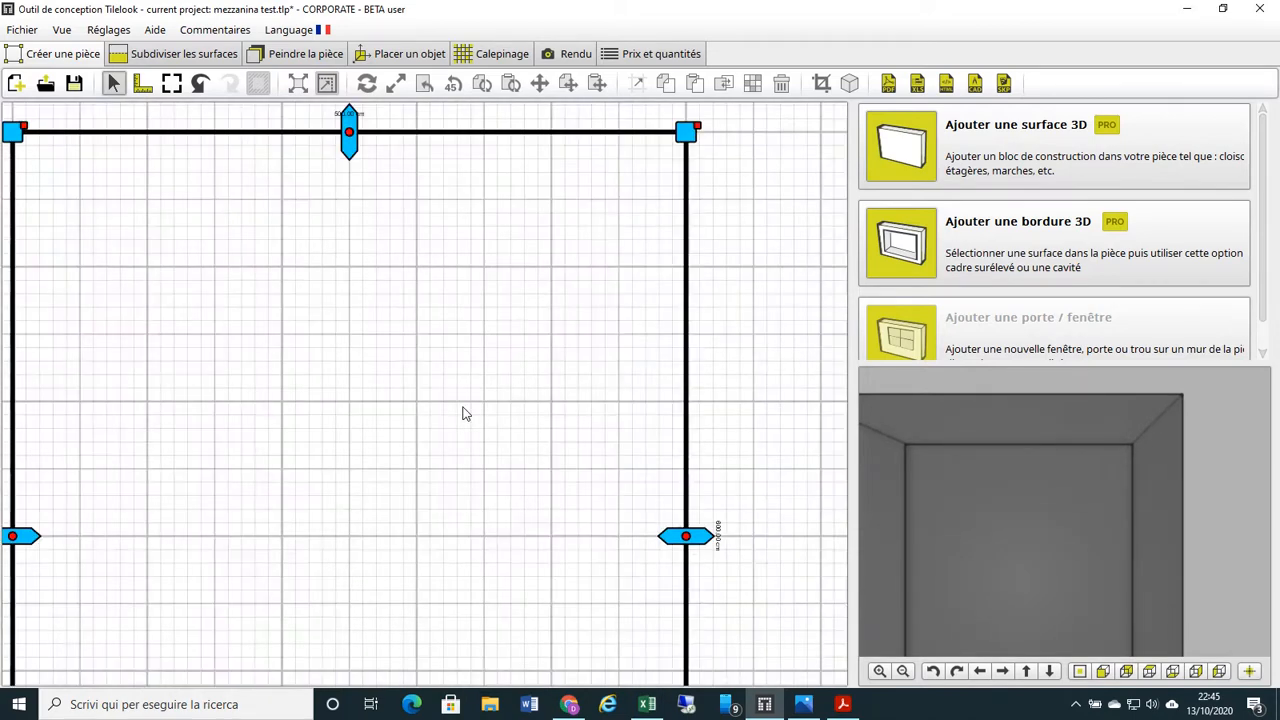
pyautogui.moveTo(468, 369); pyautogui.dragTo(483, 331, button='middle')
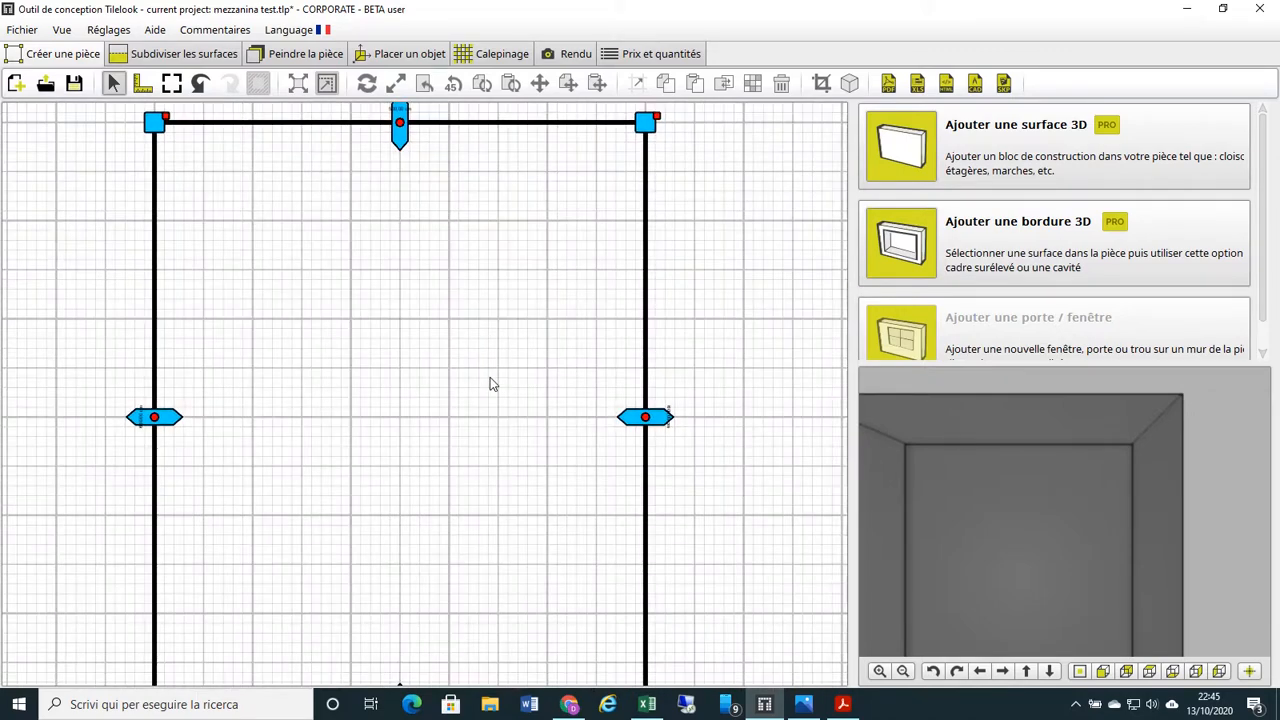
pyautogui.scroll(-1, 490, 384)
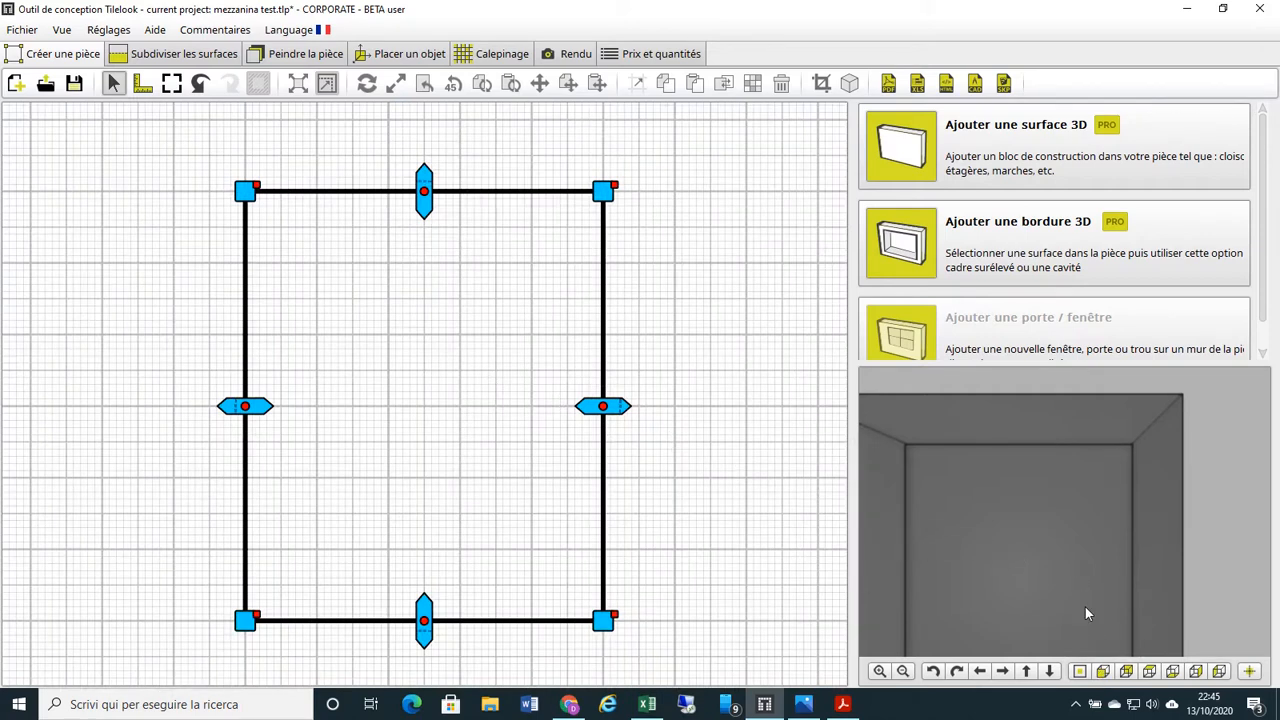
pyautogui.click(1104, 673)
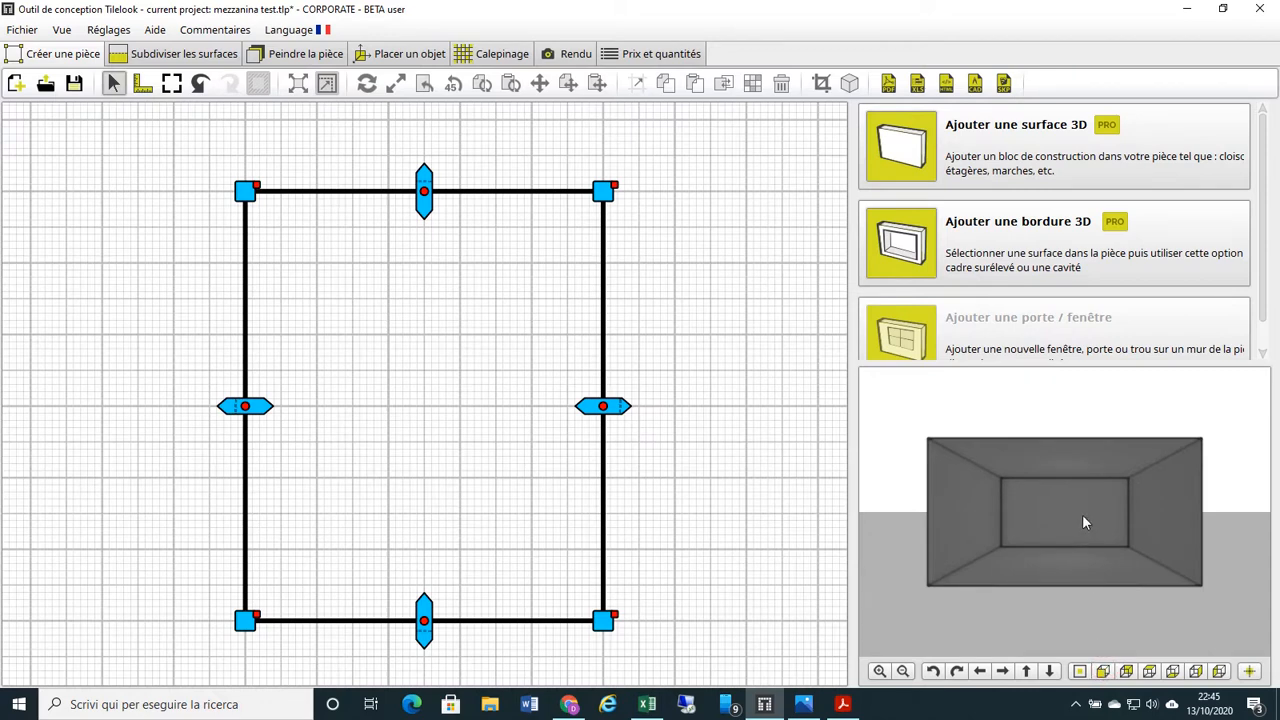
pyautogui.scroll(3, 1082, 514)
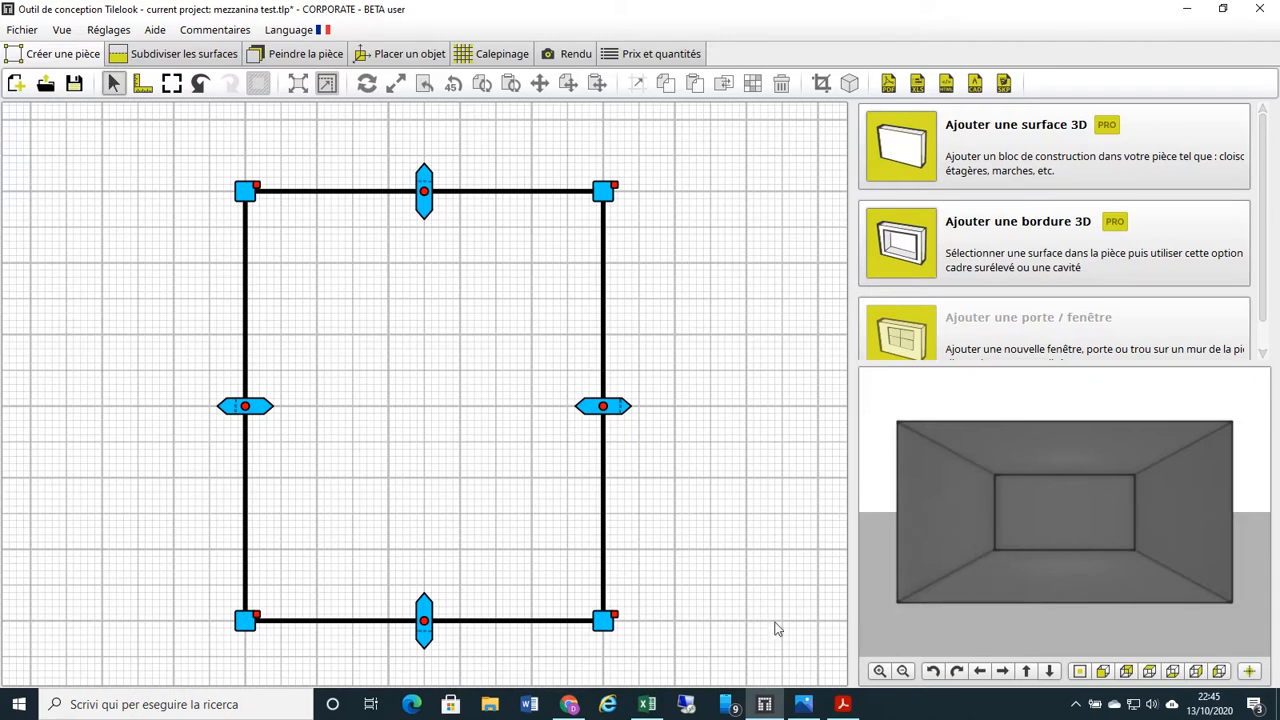
pyautogui.click(604, 407)
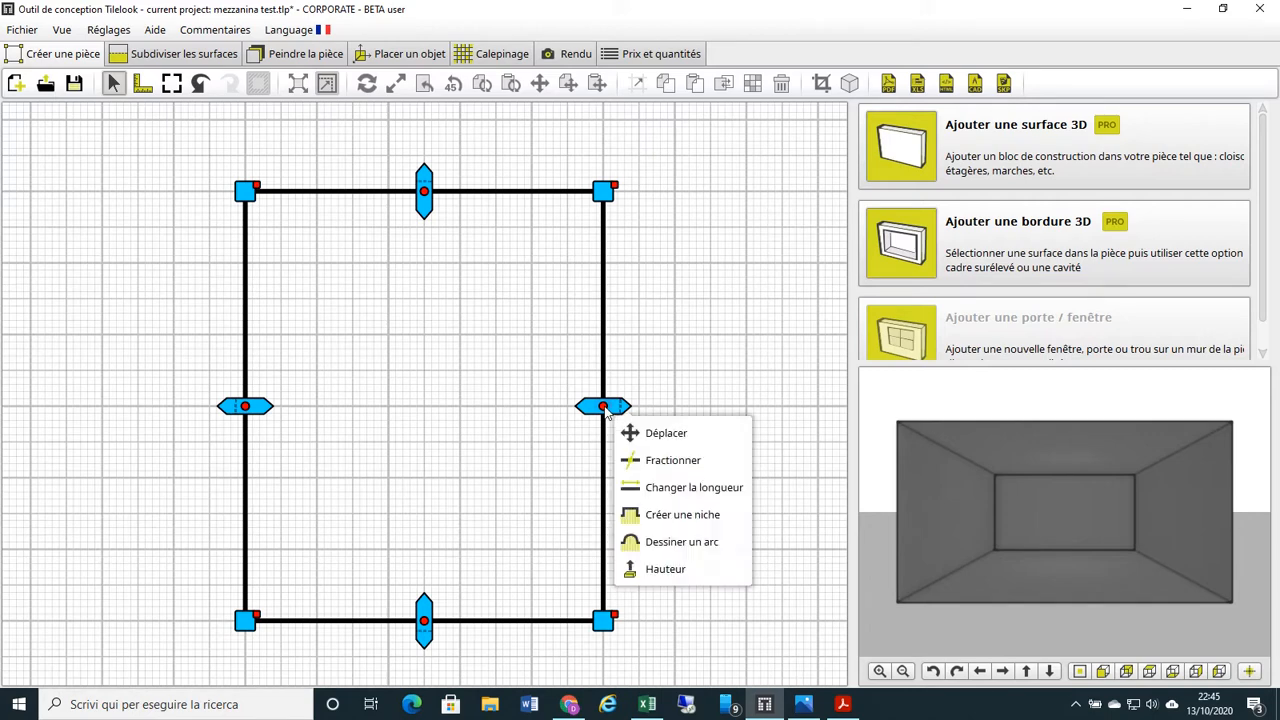
pyautogui.click(666, 576)
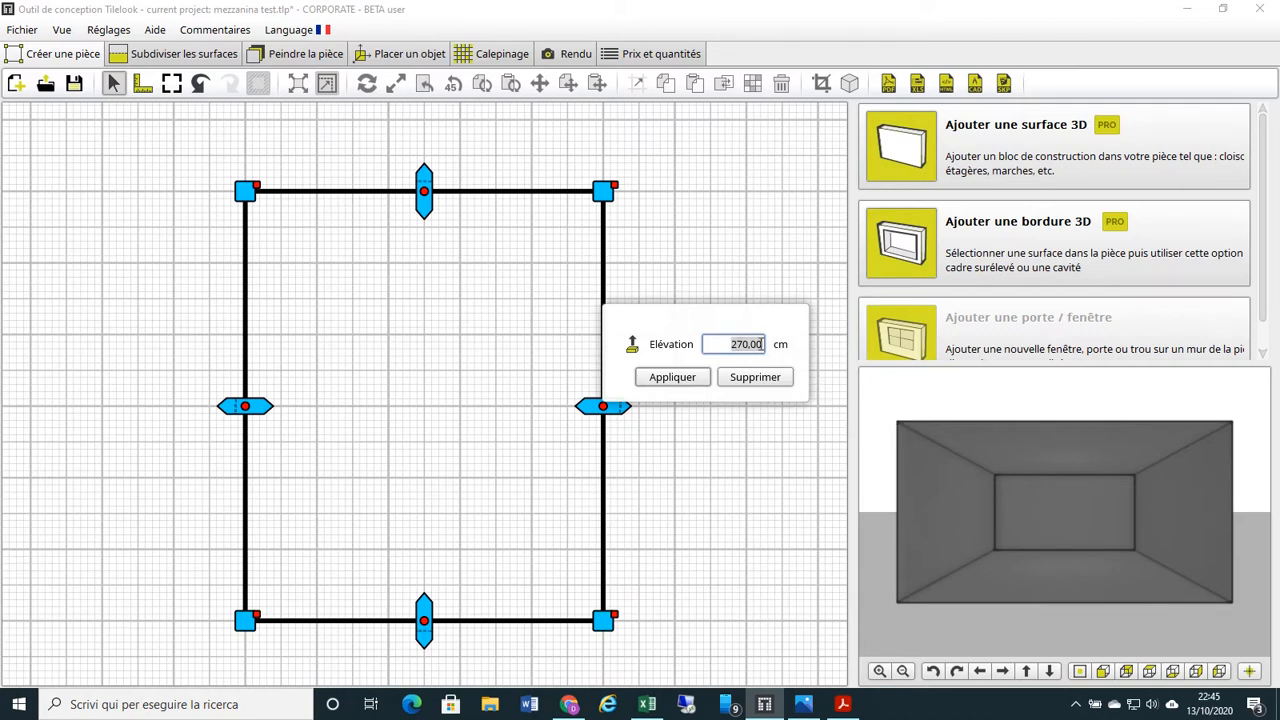
pyautogui.write('500')
pyautogui.click(684, 378)
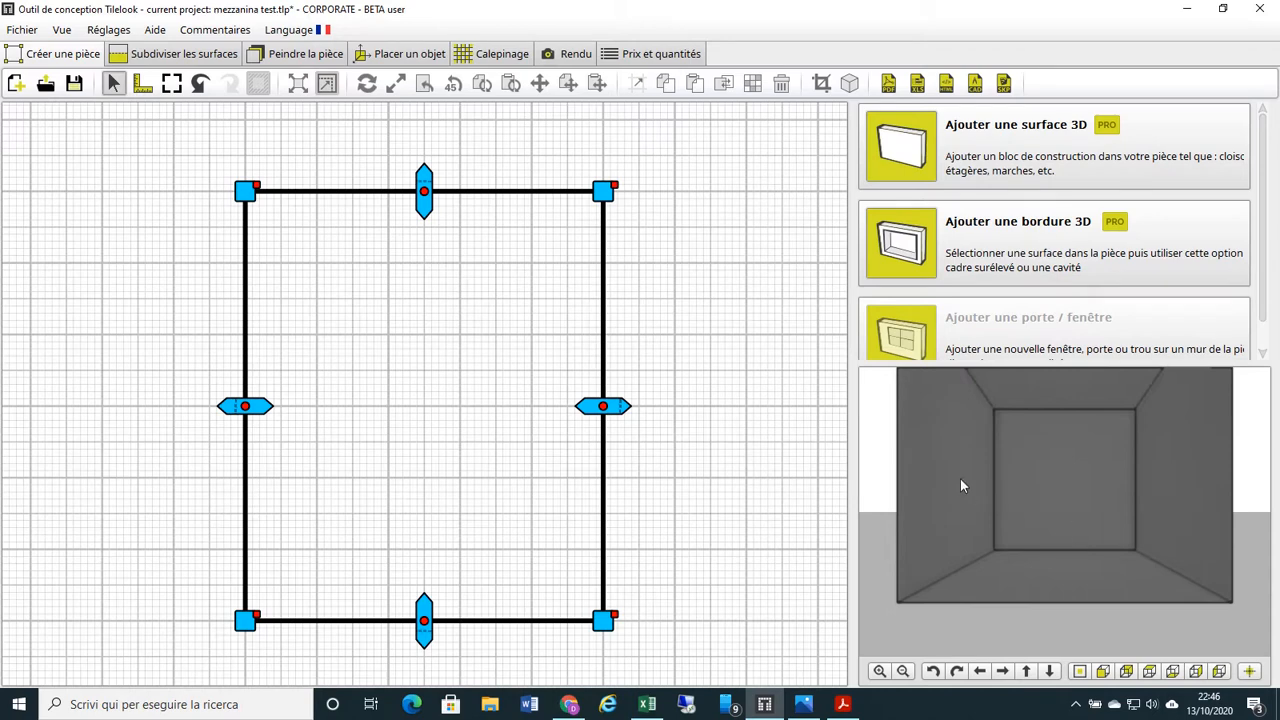
# Add a 50 × 50 × 50 cm 3D surface to the back wall, on the left side with 0 cm side and floor distances
pyautogui.click(1060, 474)
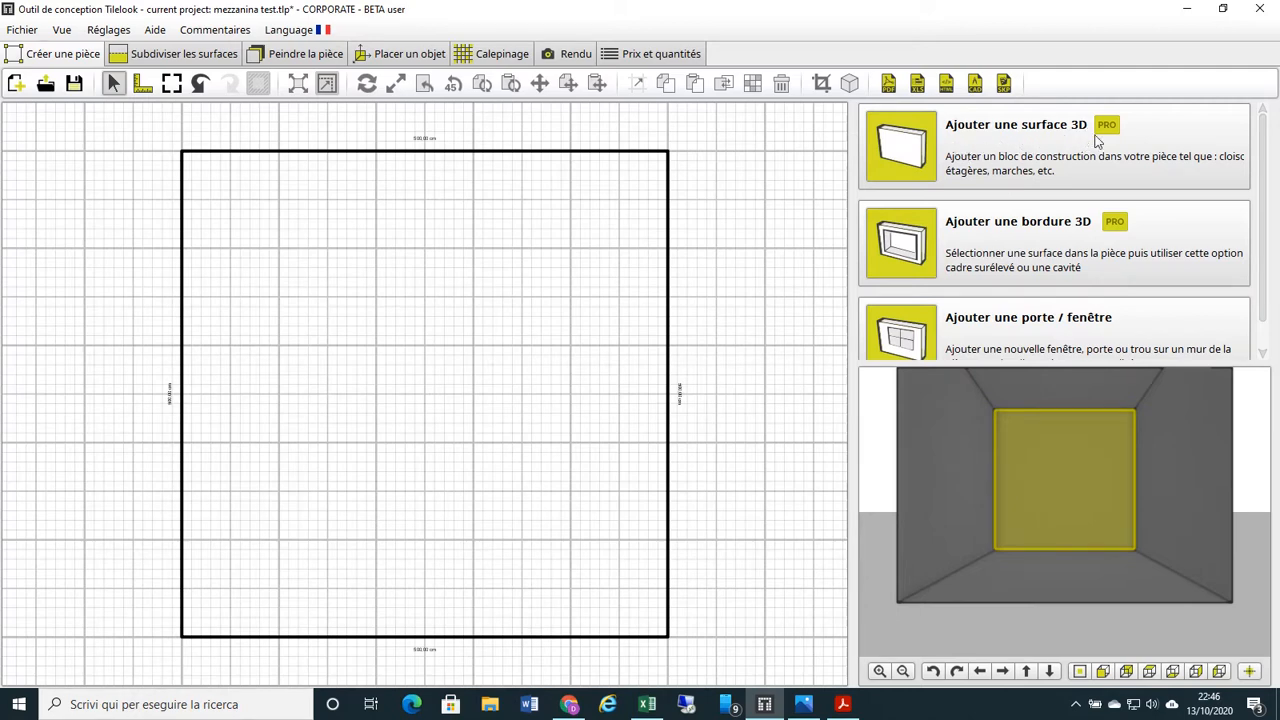
pyautogui.click(986, 158)
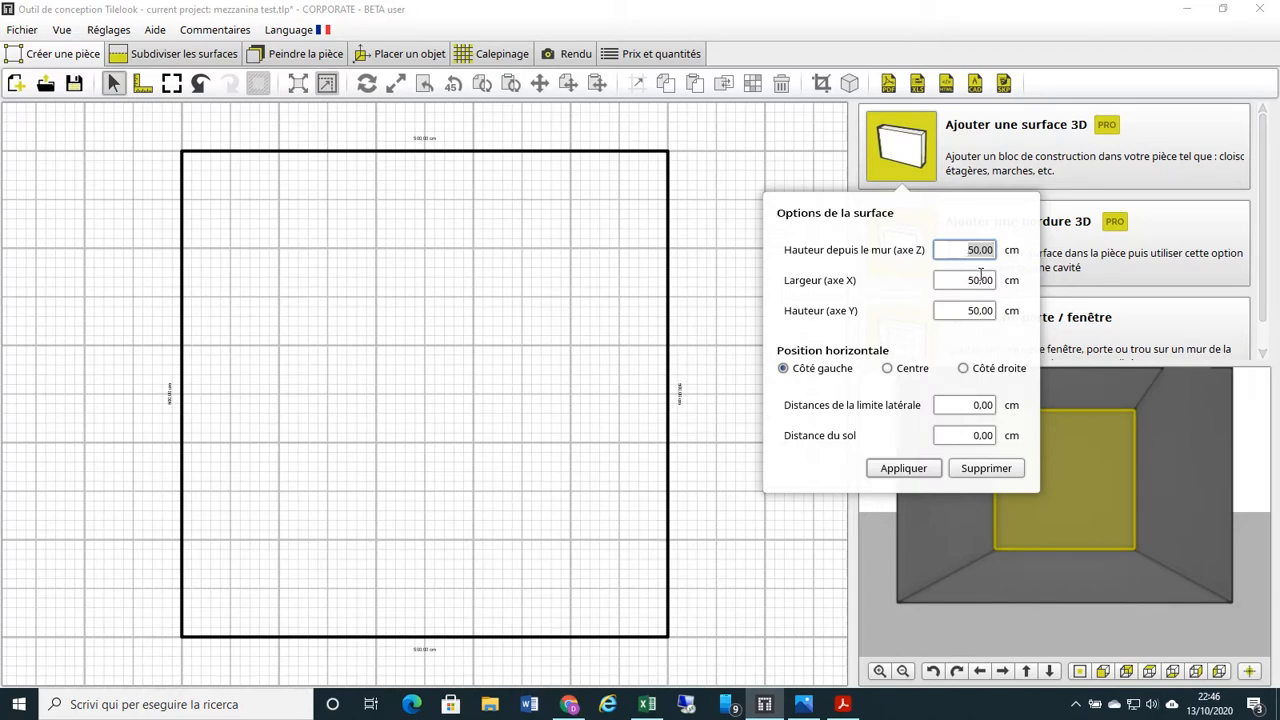
pyautogui.click(909, 469)
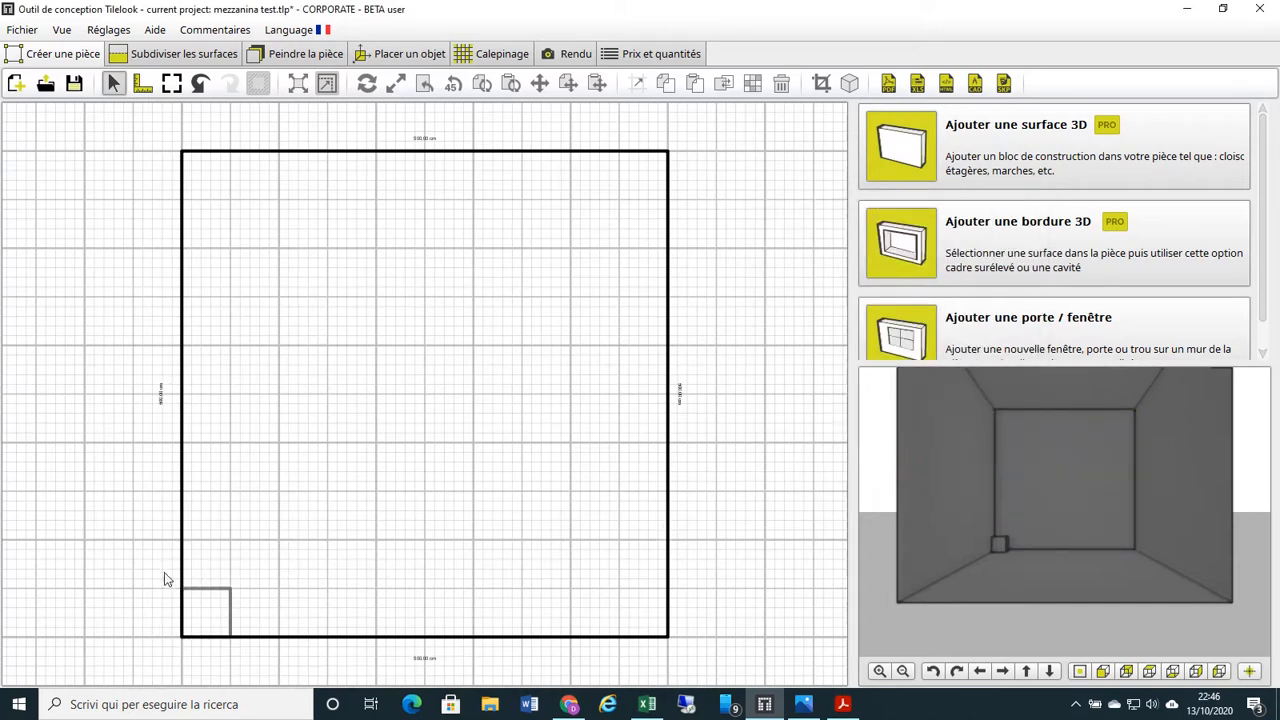
# Select all four corners of the new block and move it to the back wall's right edge, at about mid-height
pyautogui.click(212, 597)
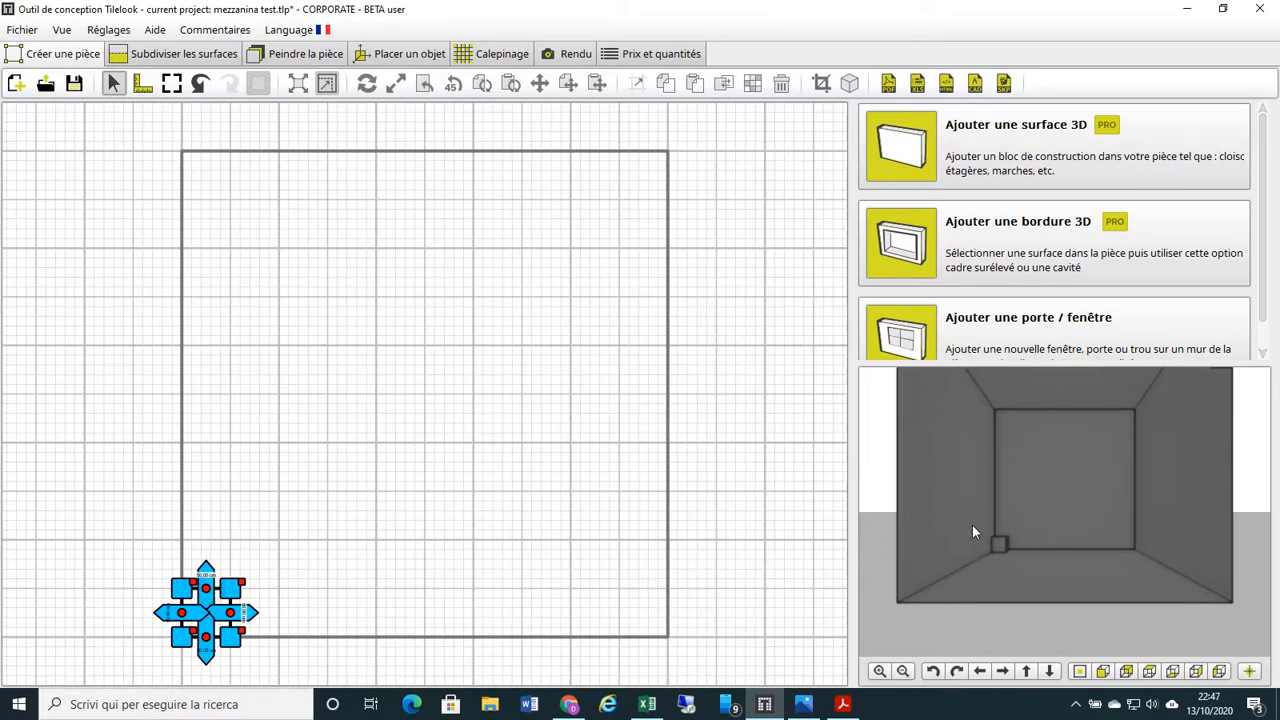
pyautogui.scroll(5, 1007, 544)
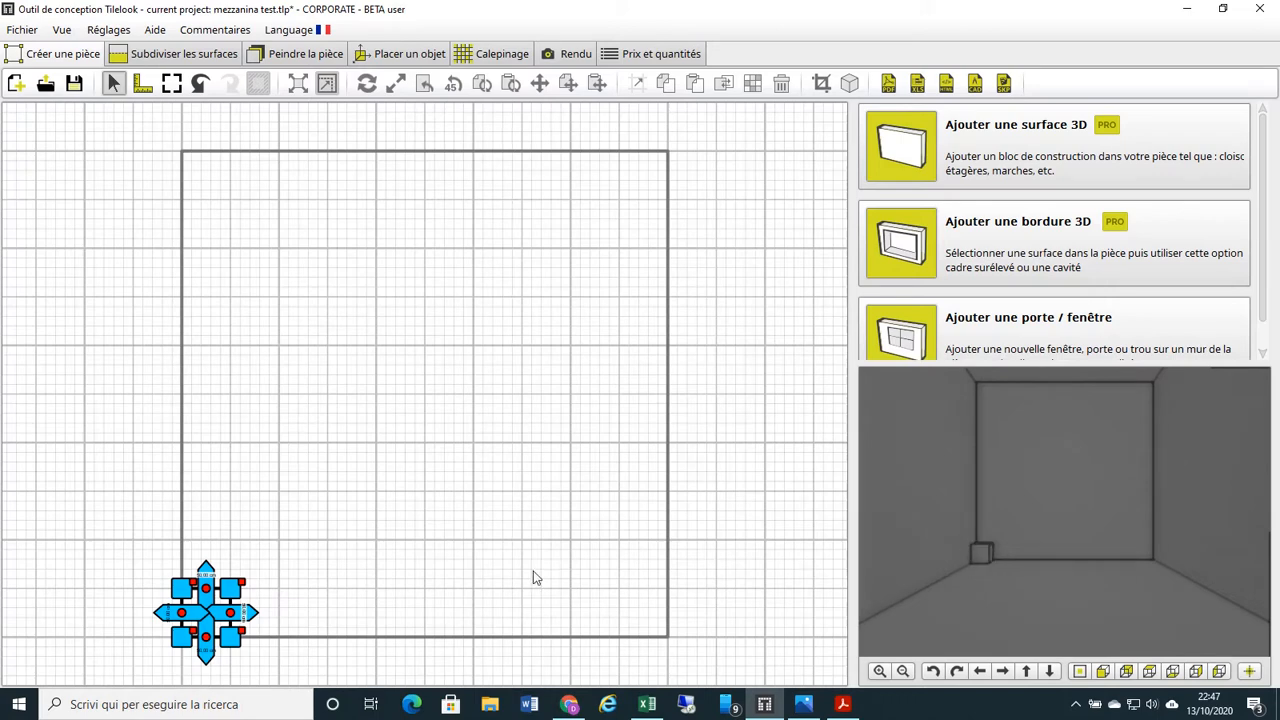
pyautogui.moveTo(134, 570); pyautogui.dragTo(285, 675)
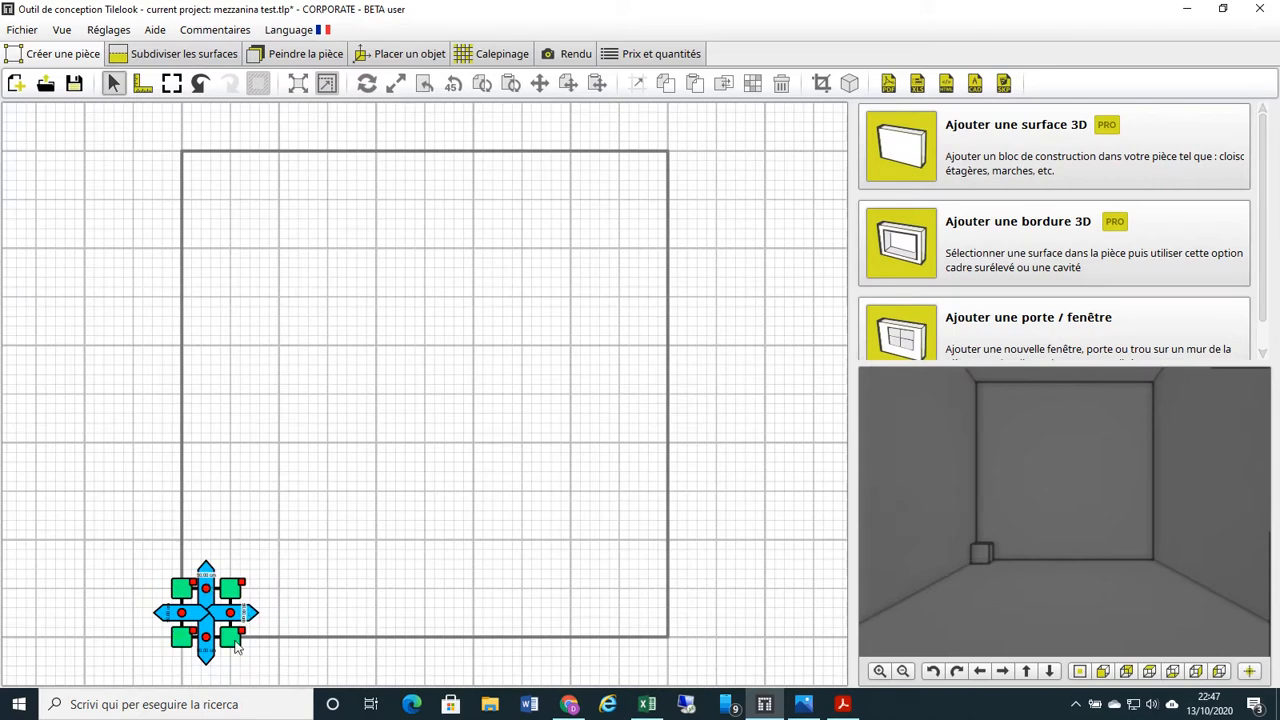
pyautogui.moveTo(245, 640); pyautogui.dragTo(671, 403)
# Reduce the block's height to 20 cm by raising its lower edge
pyautogui.scroll(3, 671, 403)
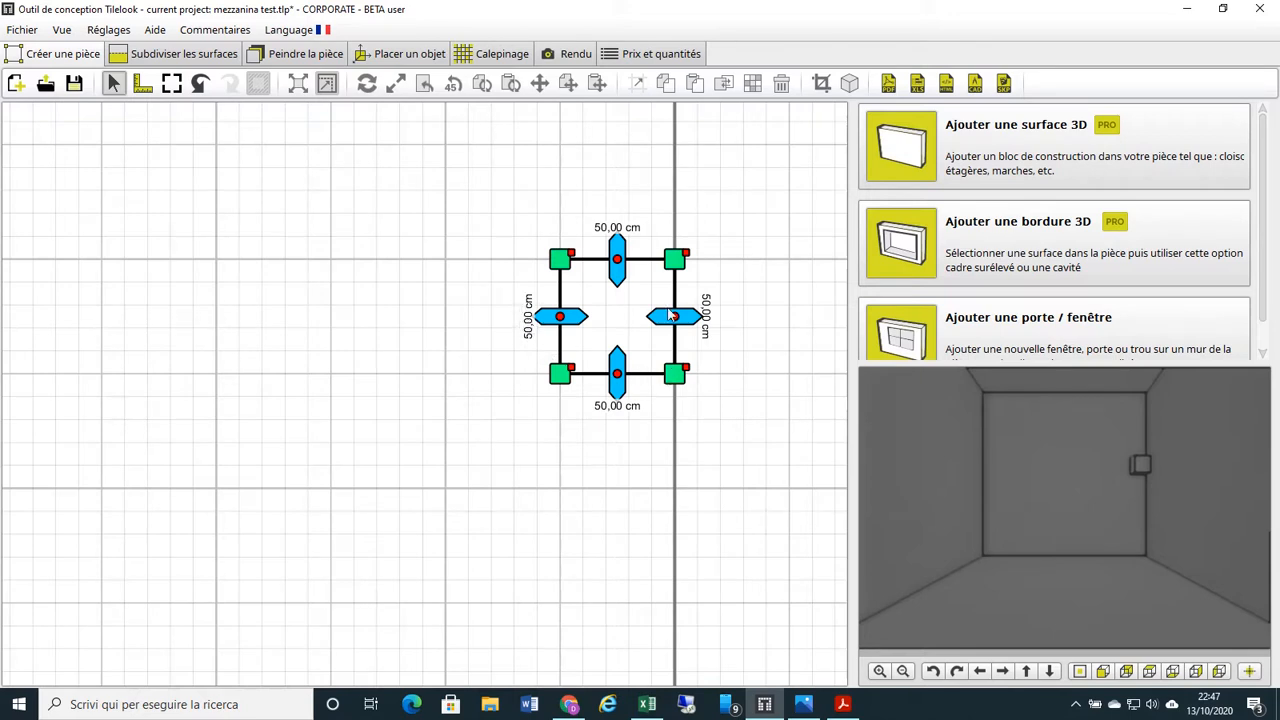
pyautogui.scroll(-3, 609, 319)
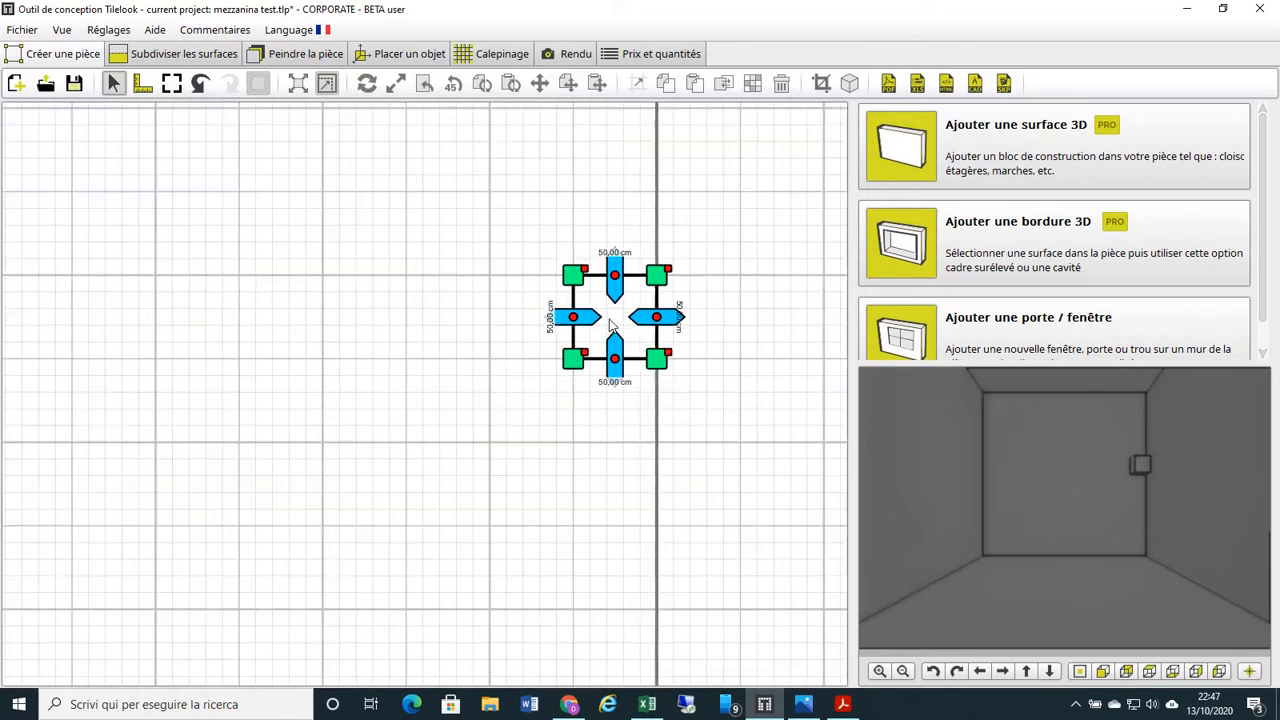
pyautogui.moveTo(576, 311); pyautogui.dragTo(638, 322, button='middle')
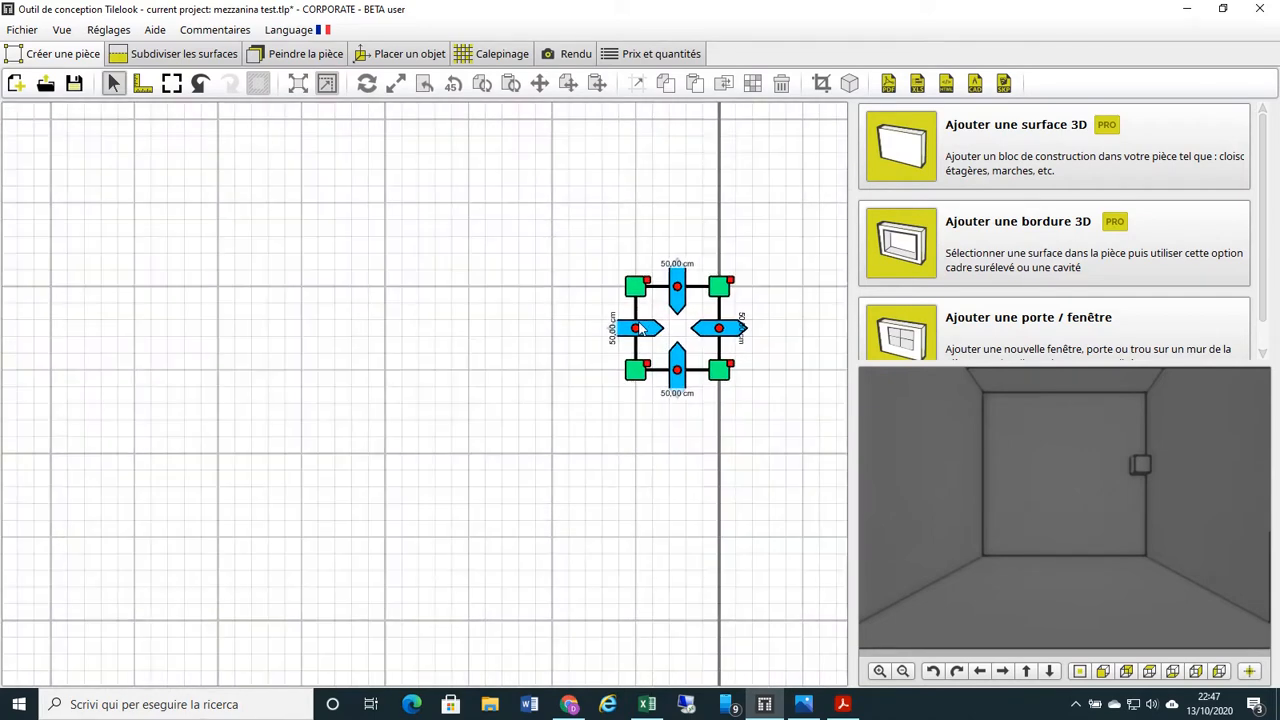
pyautogui.scroll(-2, 642, 328)
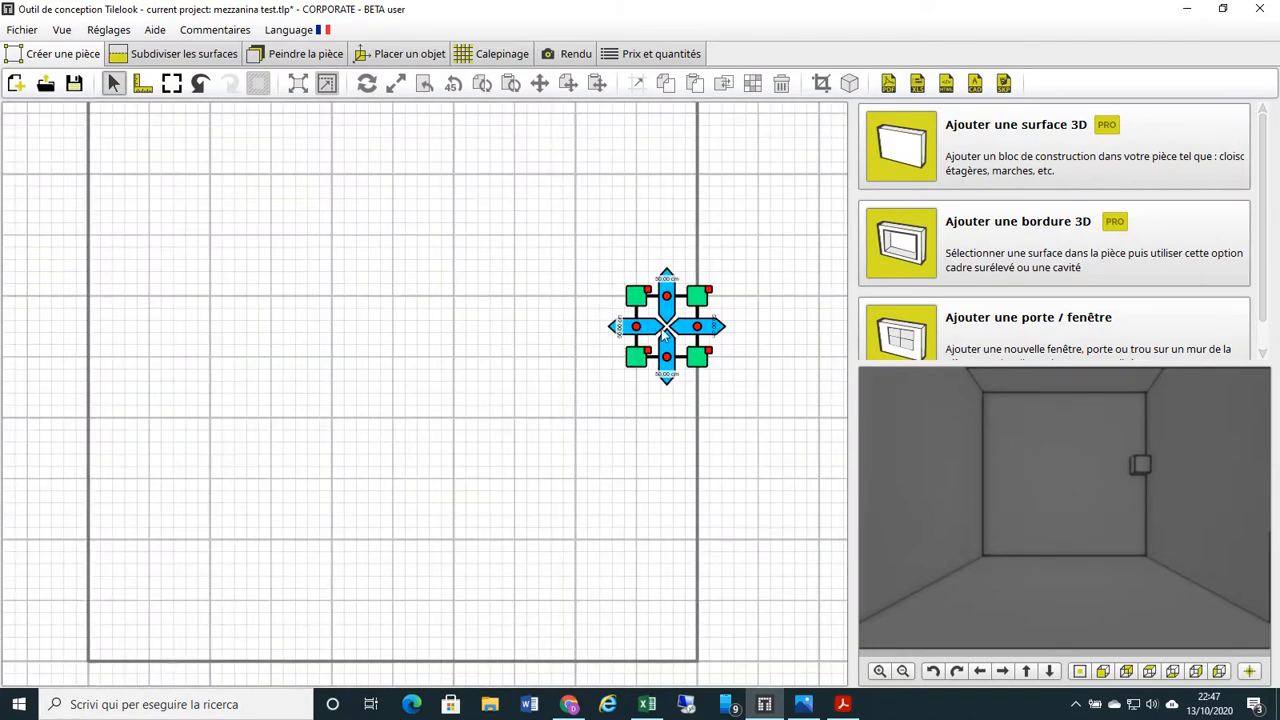
pyautogui.scroll(3, 662, 334)
pyautogui.scroll(1, 672, 368)
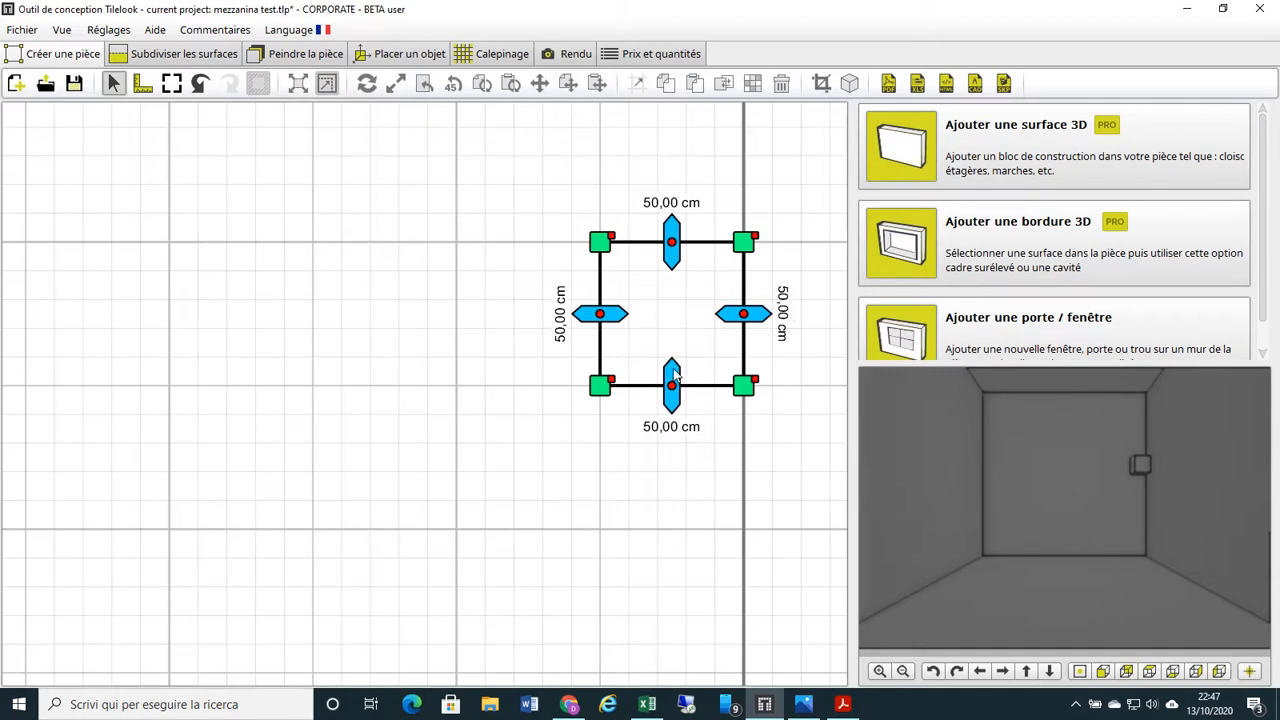
pyautogui.moveTo(673, 375); pyautogui.dragTo(657, 290)
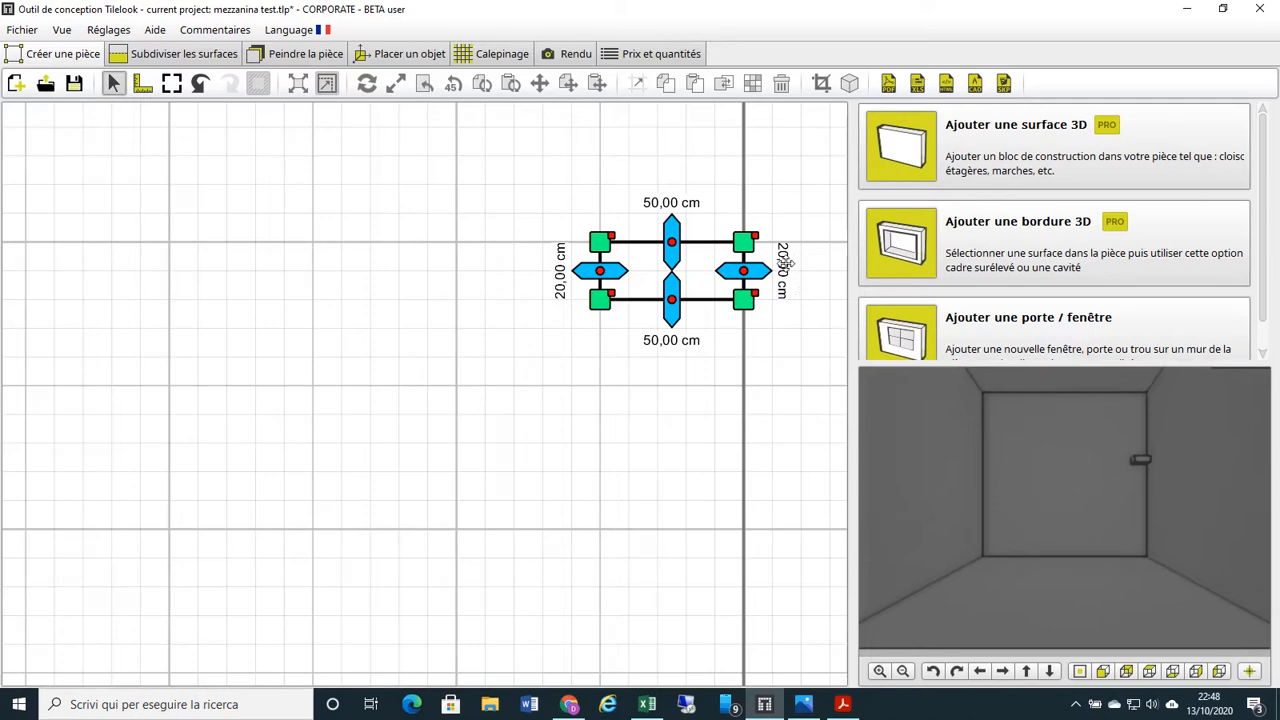
pyautogui.scroll(-4, 581, 364)
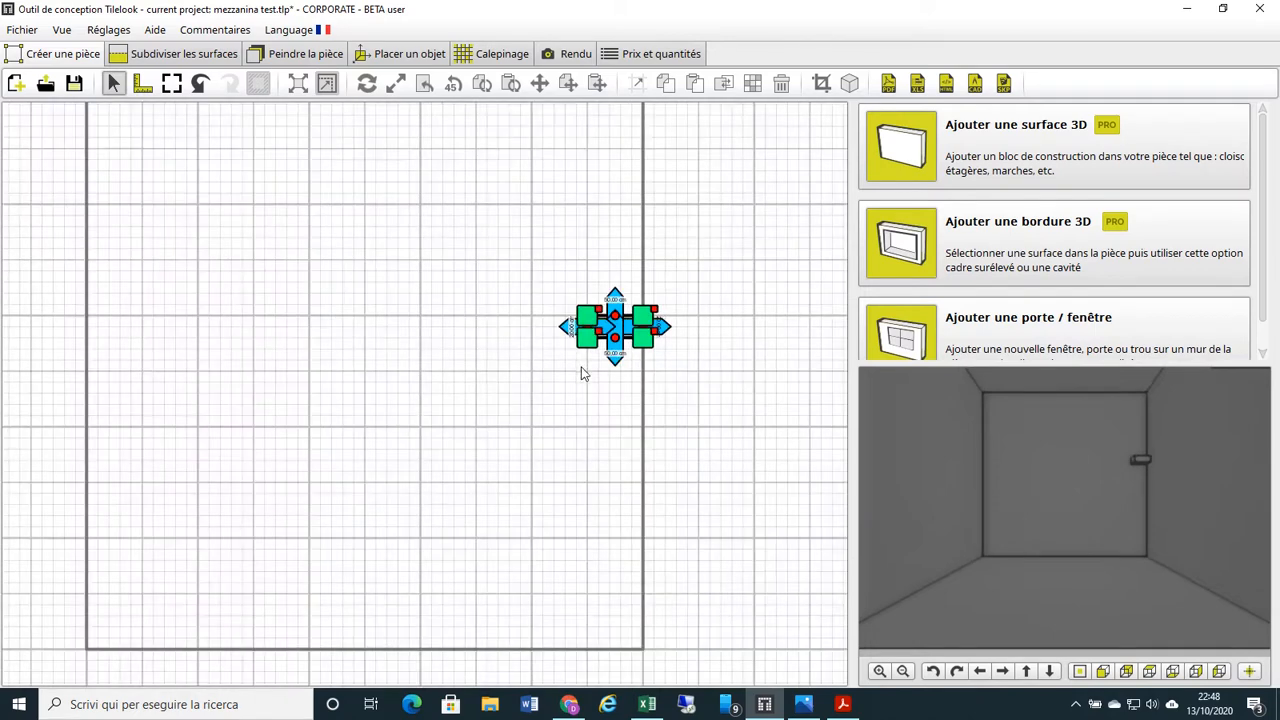
# Extend the block on the back wall to a length of 400 cm by moving its left edge outward
pyautogui.moveTo(508, 364); pyautogui.dragTo(570, 352, button='middle')
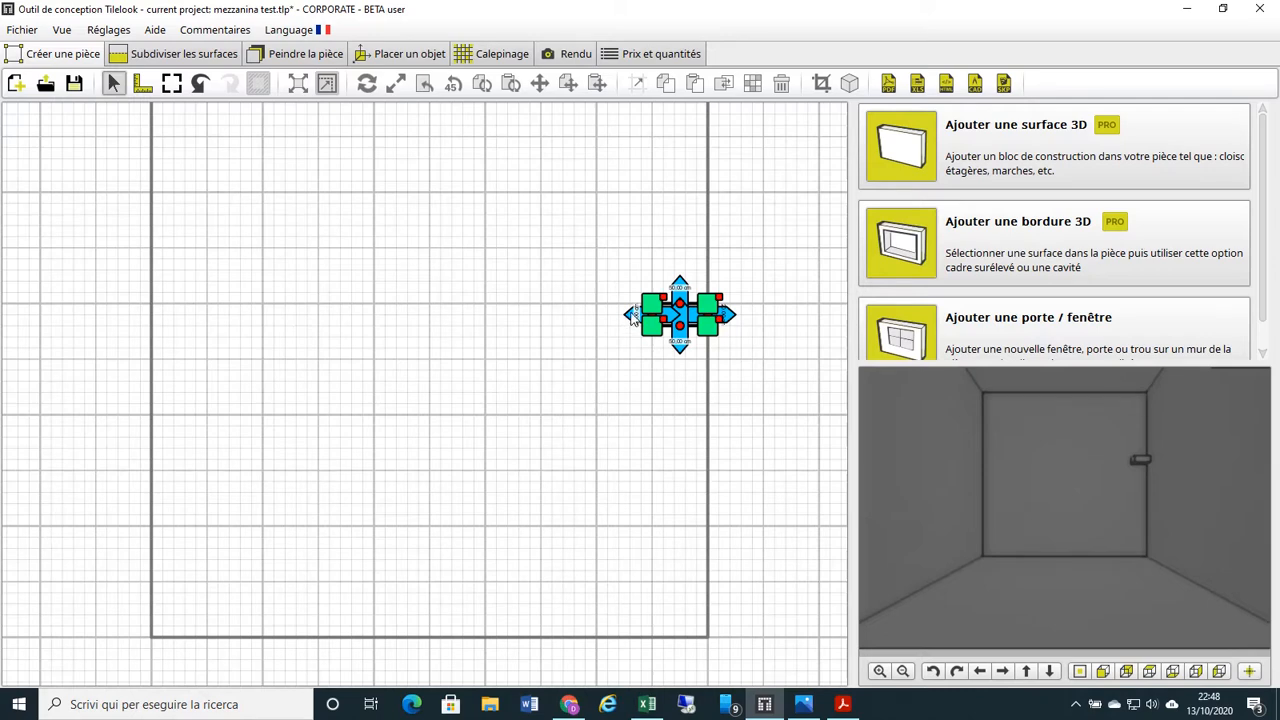
pyautogui.moveTo(632, 317); pyautogui.dragTo(252, 316)
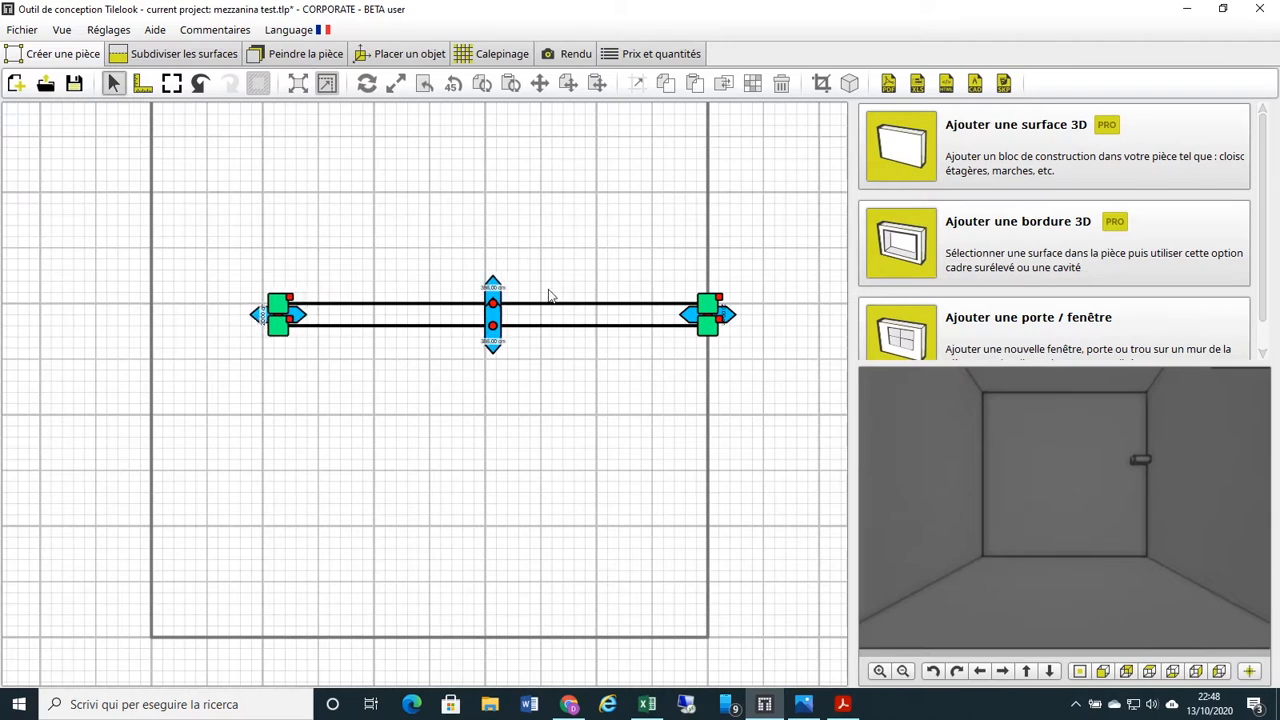
pyautogui.scroll(4, 548, 295)
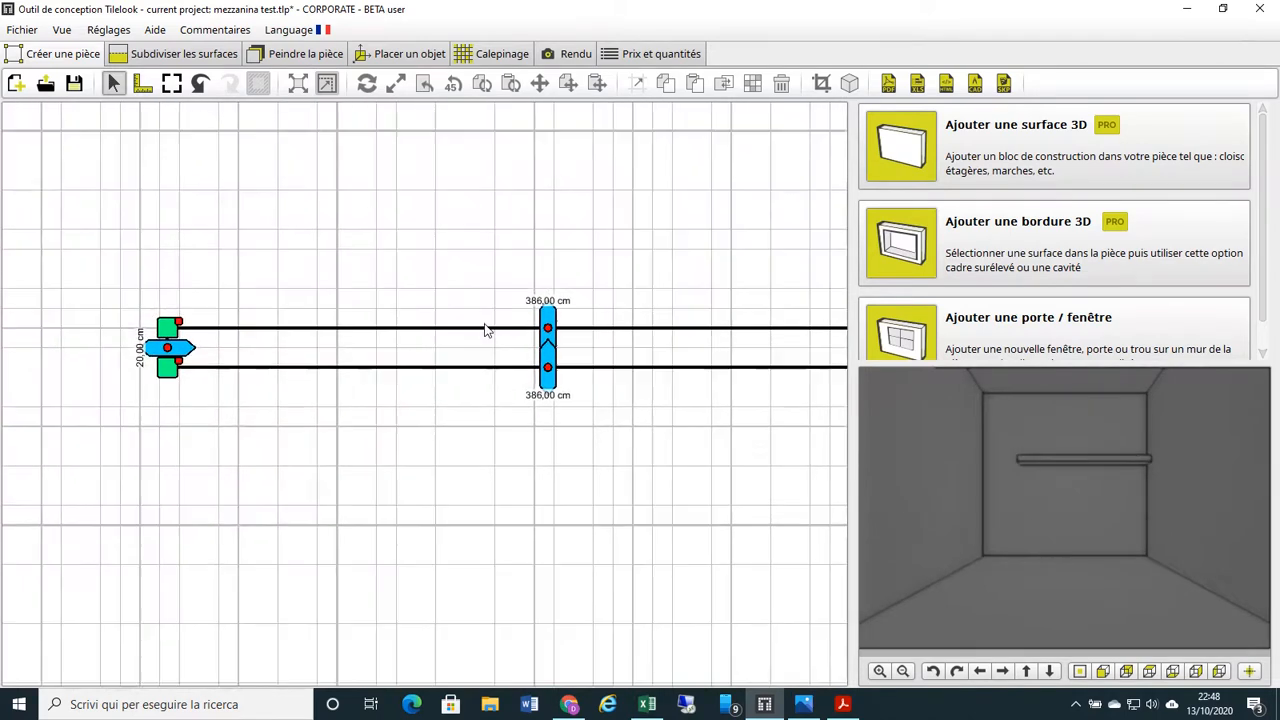
pyautogui.moveTo(154, 348); pyautogui.dragTo(125, 350)
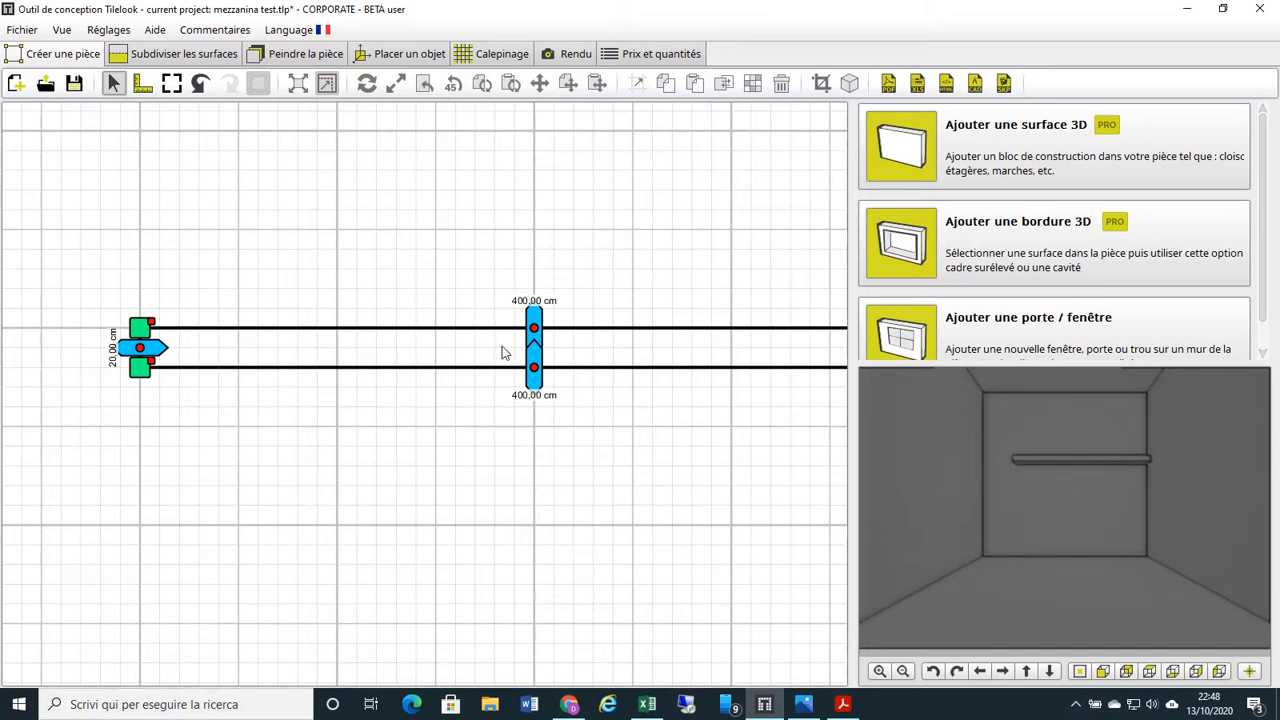
# Set the block's elevation to 300 cm so it projects from the back wall as a mezzanine
pyautogui.scroll(-2, 505, 350)
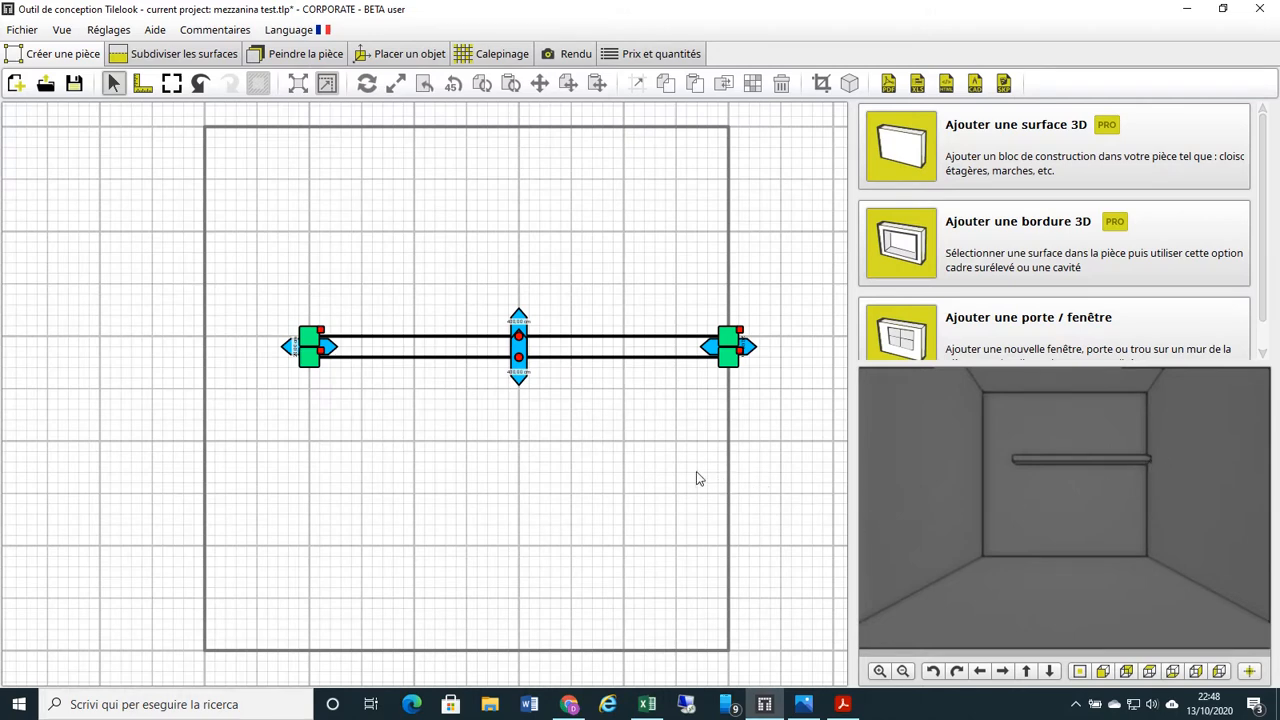
pyautogui.rightClick(521, 359)
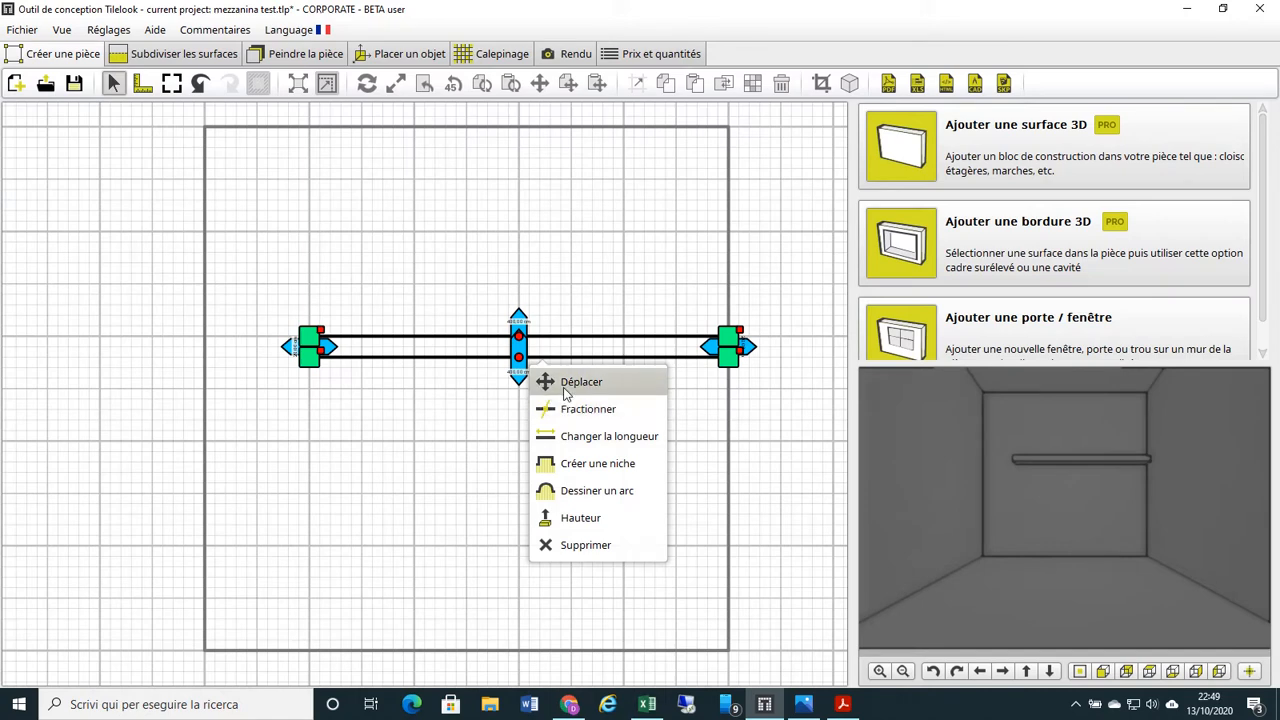
pyautogui.click(582, 518)
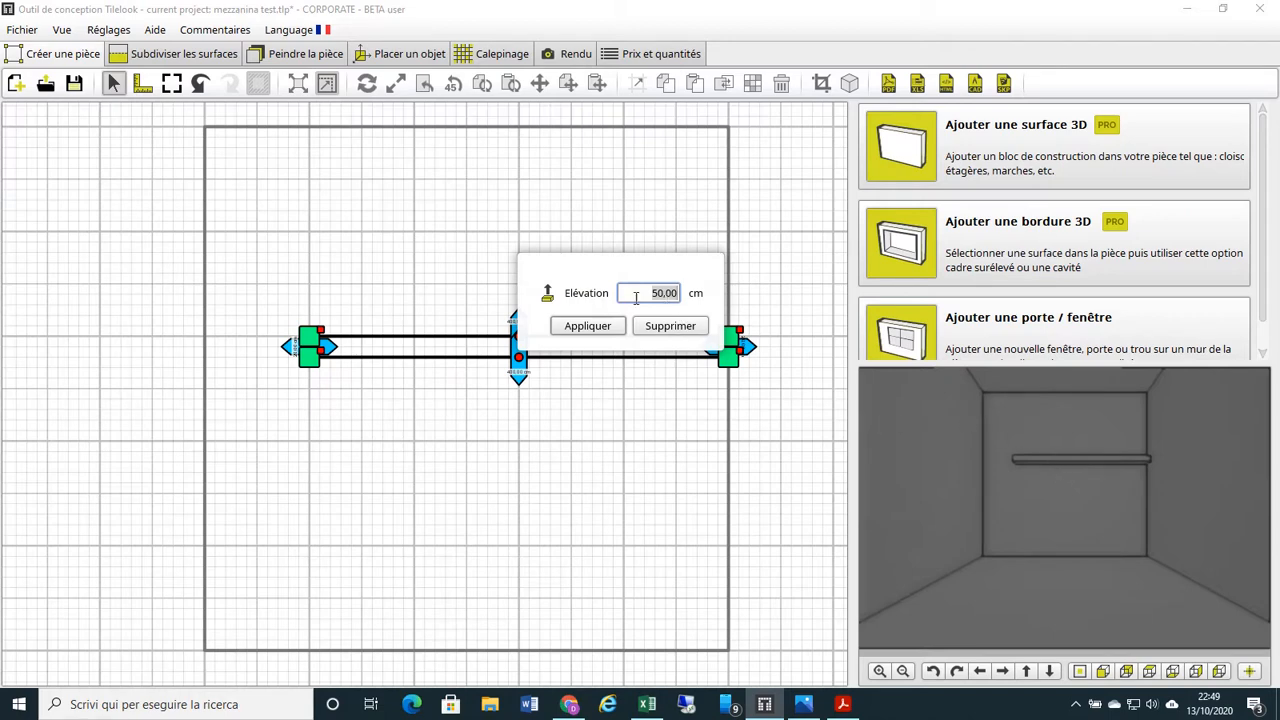
pyautogui.moveTo(651, 293); pyautogui.dragTo(696, 295)
pyautogui.write('300')
pyautogui.click(587, 327)
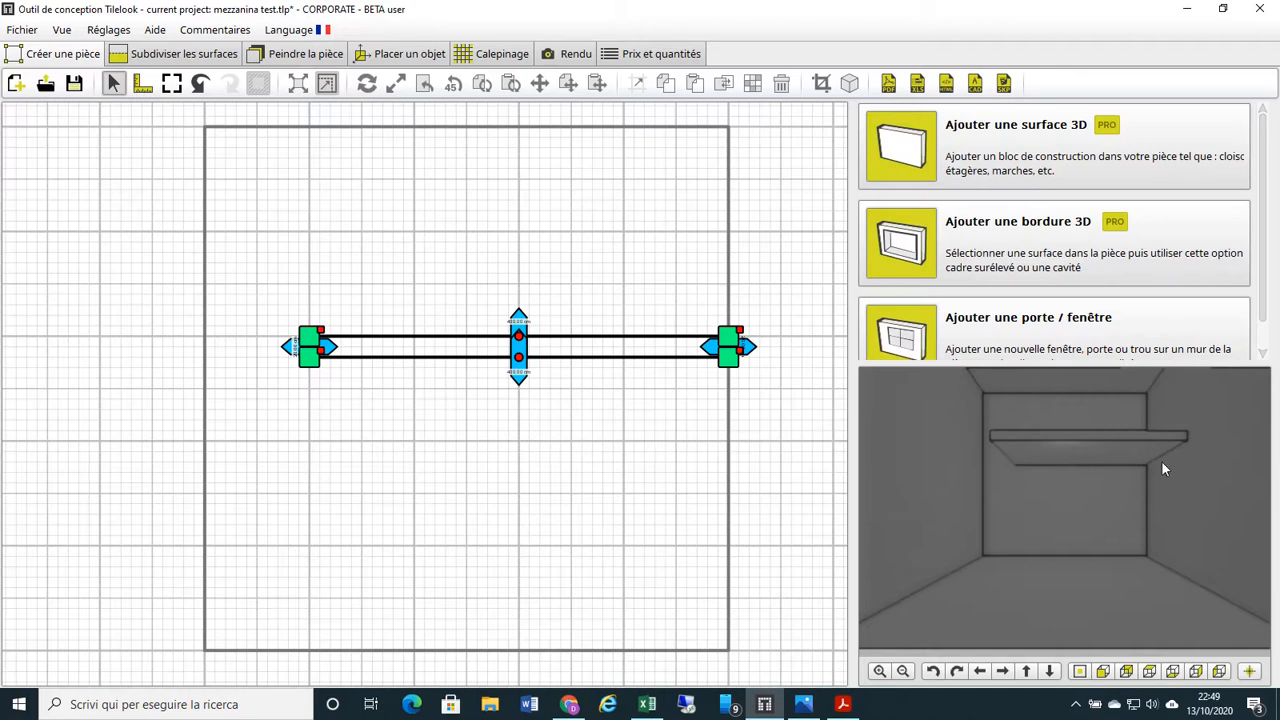
pyautogui.scroll(3, 735, 355)
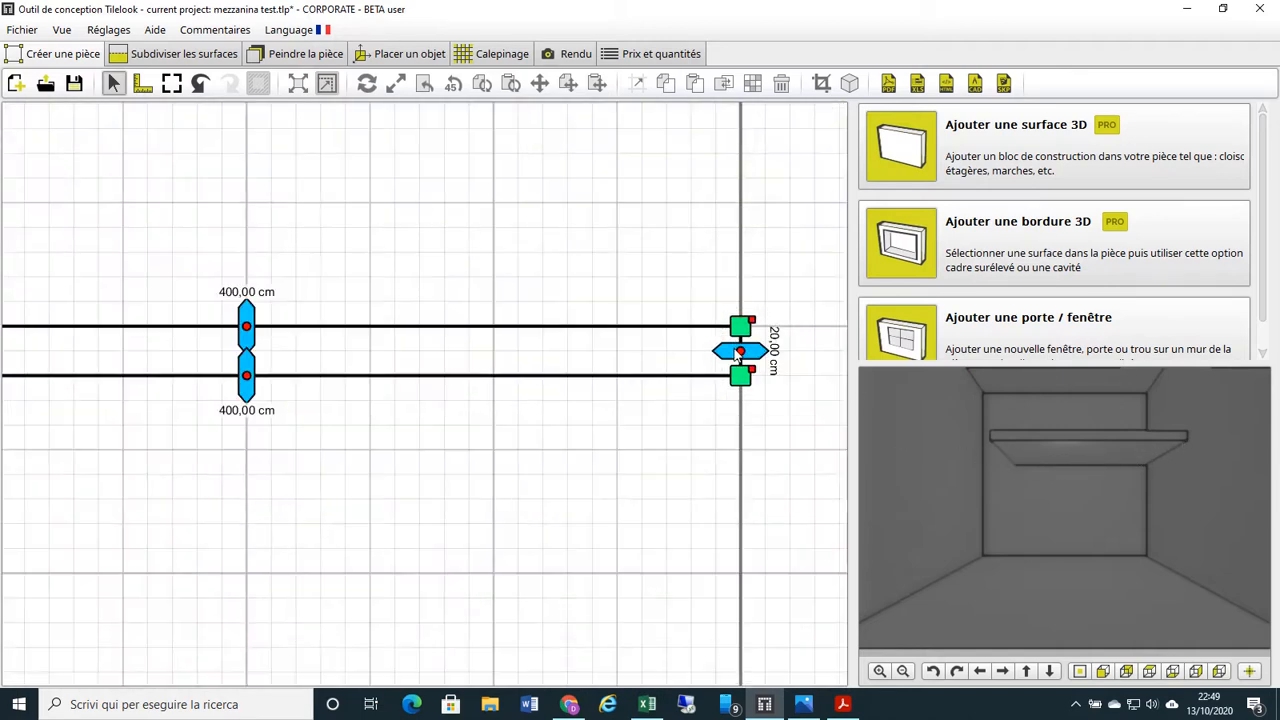
pyautogui.scroll(-2, 737, 355)
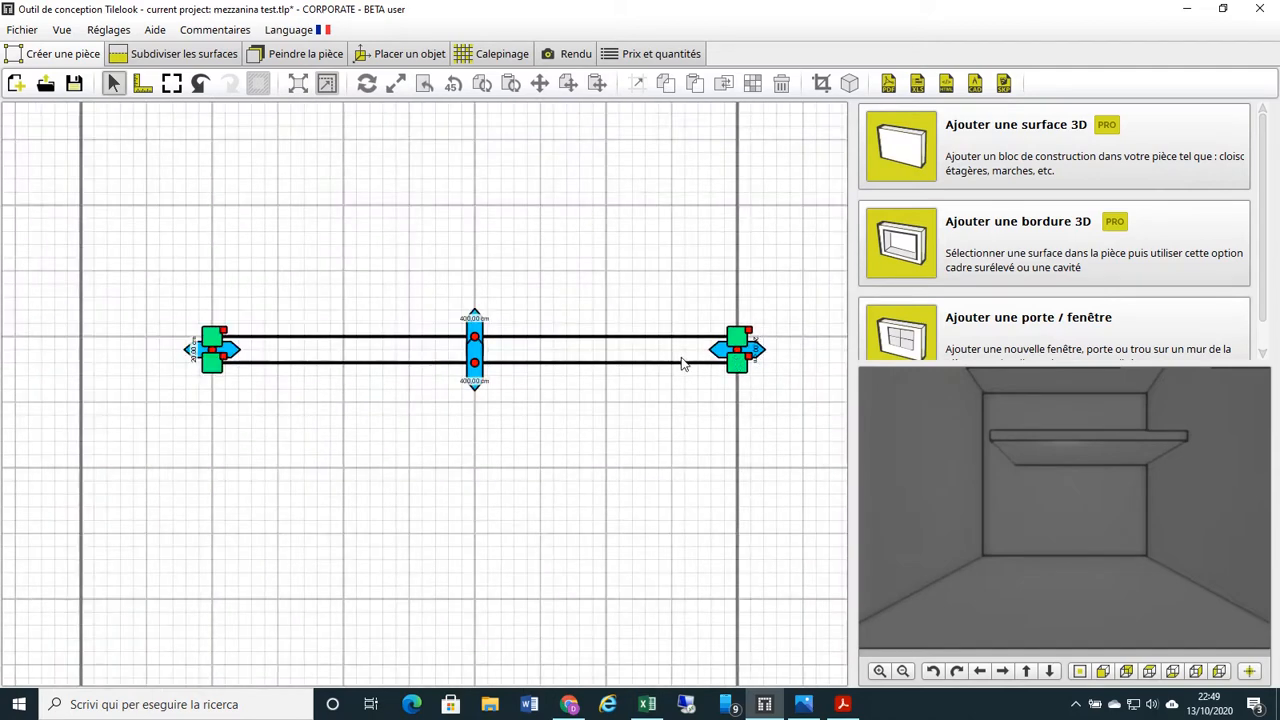
pyautogui.scroll(-1, 682, 366)
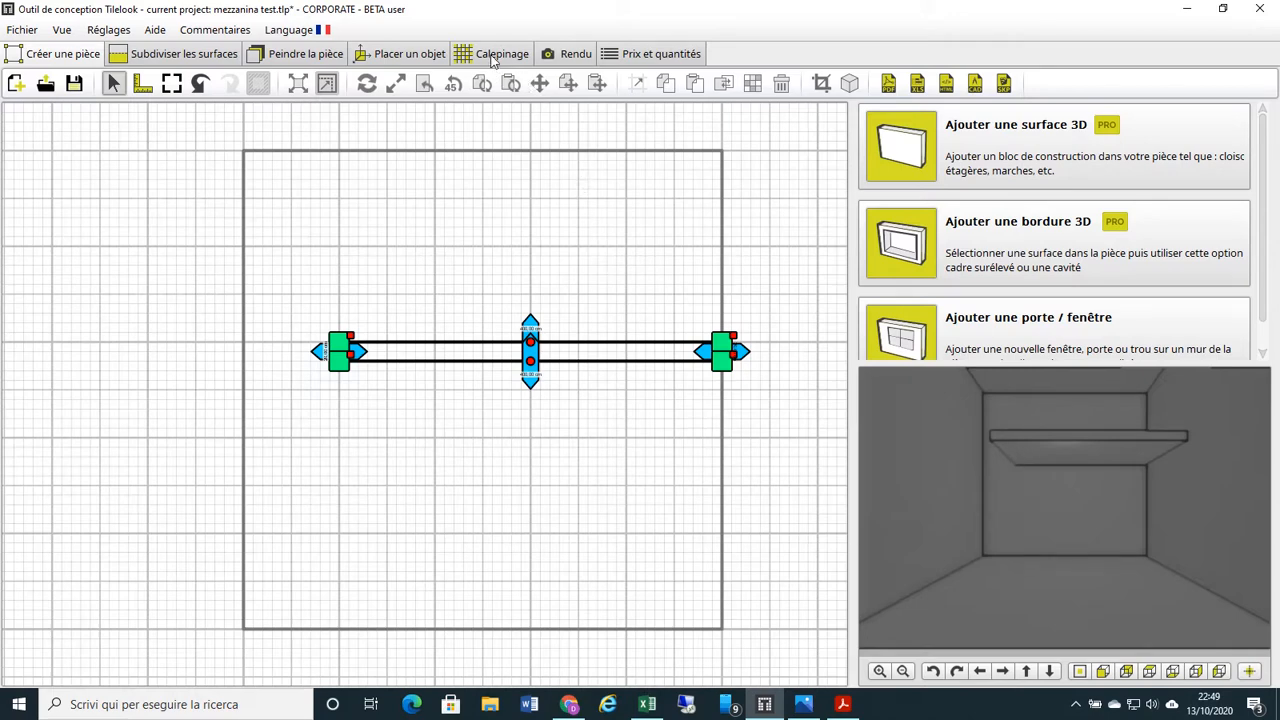
# Switch to object placement, bring the whole room into view and check the details of the project's Stairs object
pyautogui.click(425, 56)
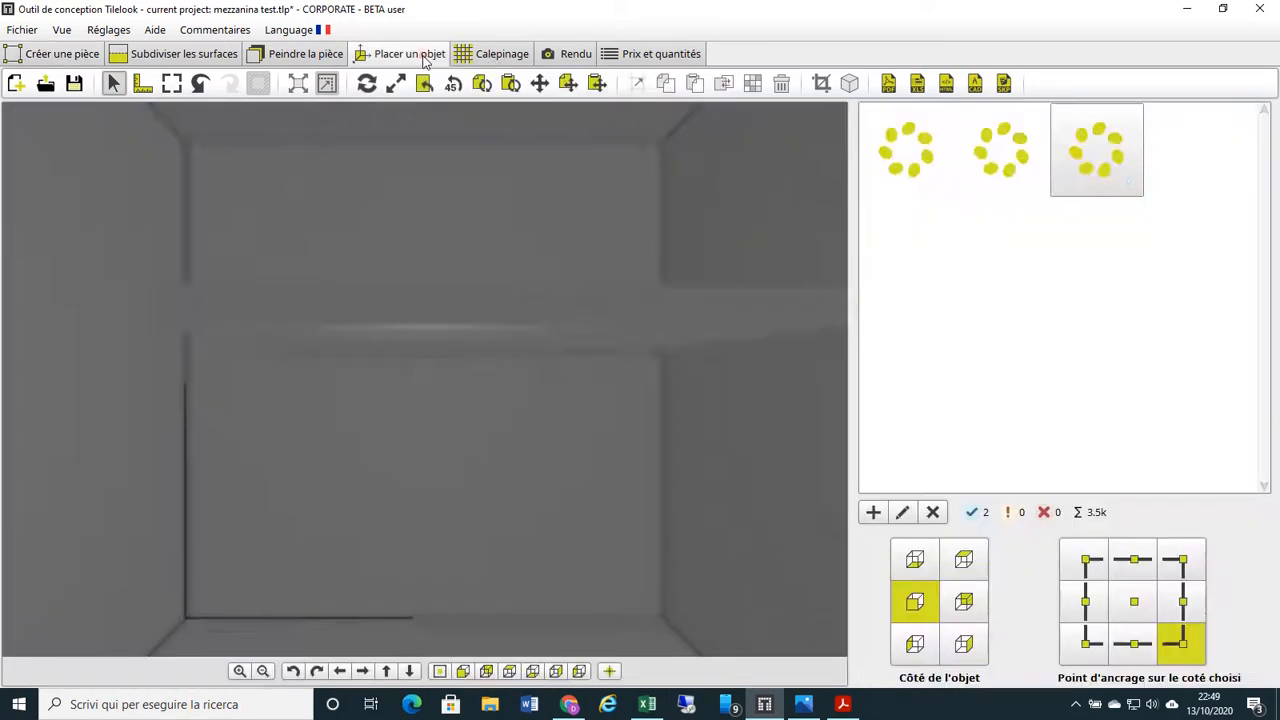
pyautogui.scroll(-5, 482, 196)
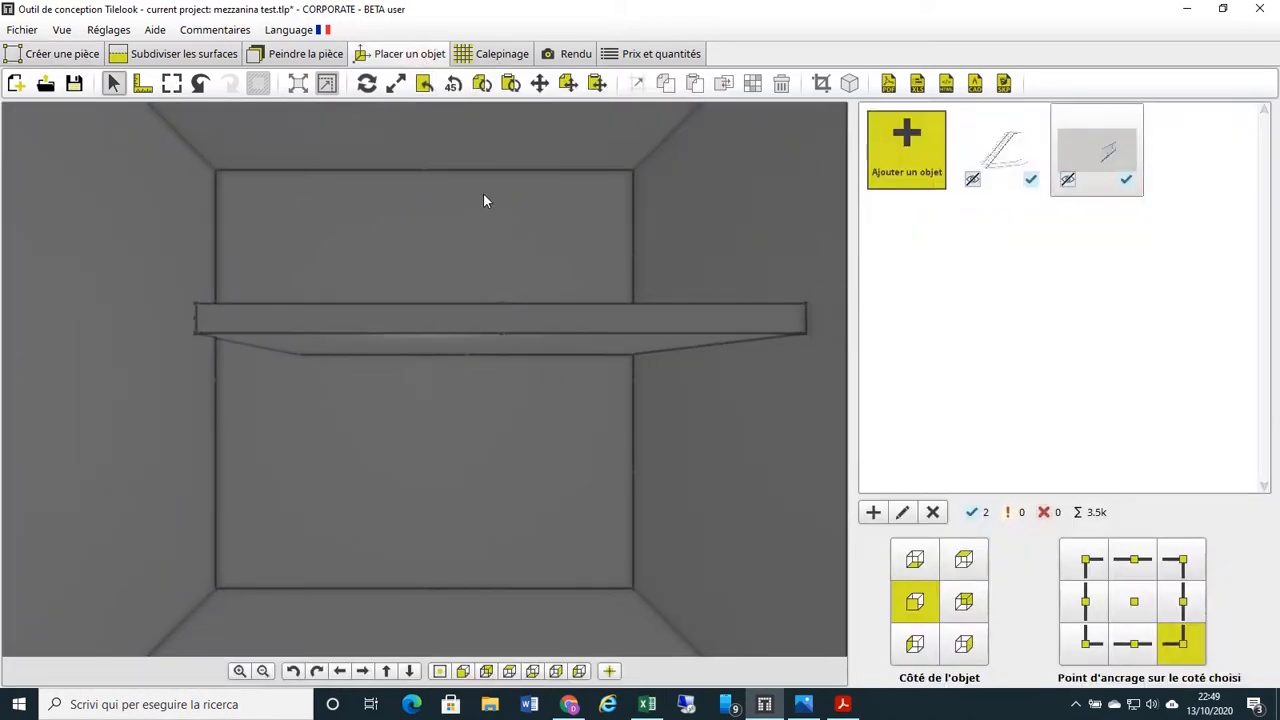
pyautogui.scroll(-1, 488, 205)
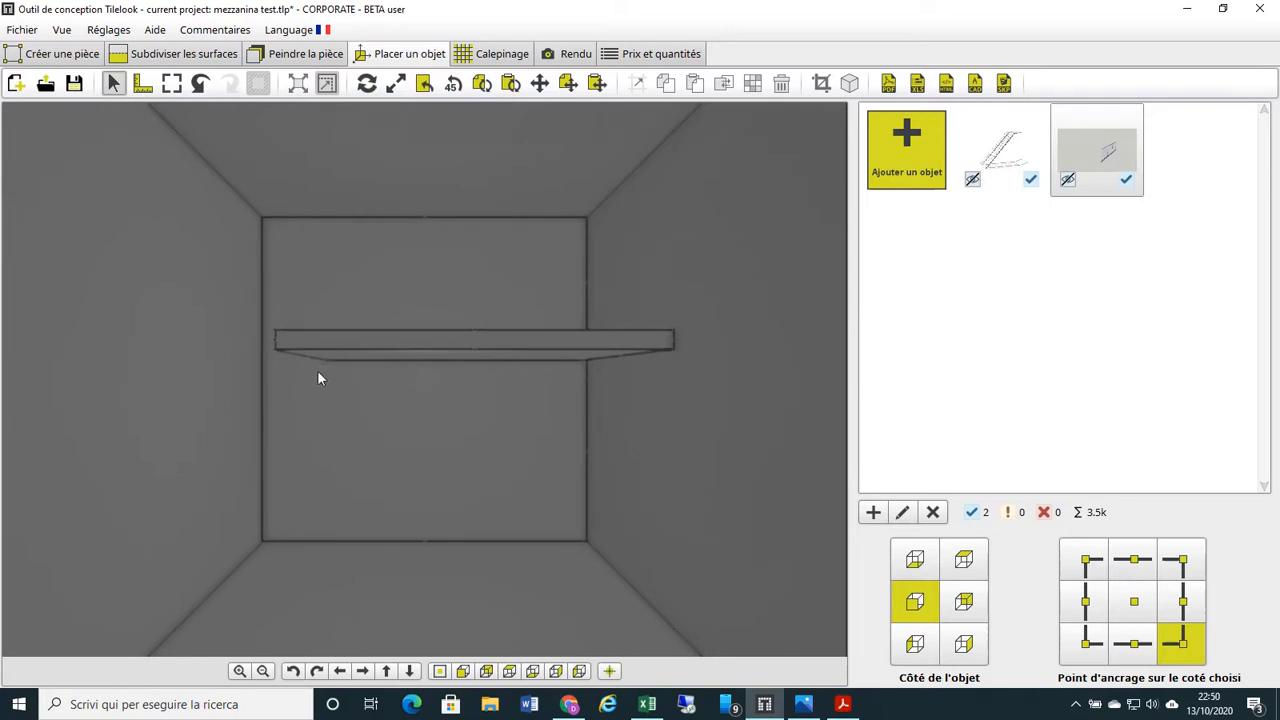
pyautogui.scroll(-3, 326, 374)
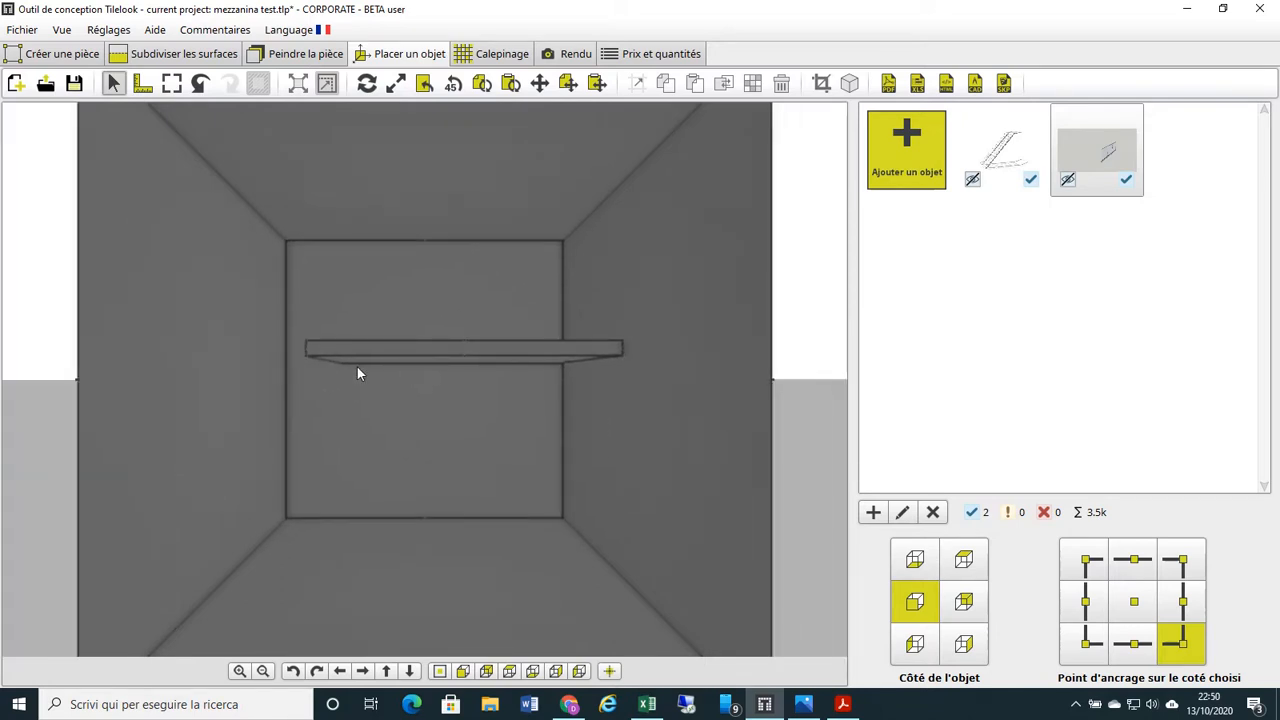
pyautogui.scroll(1, 322, 345)
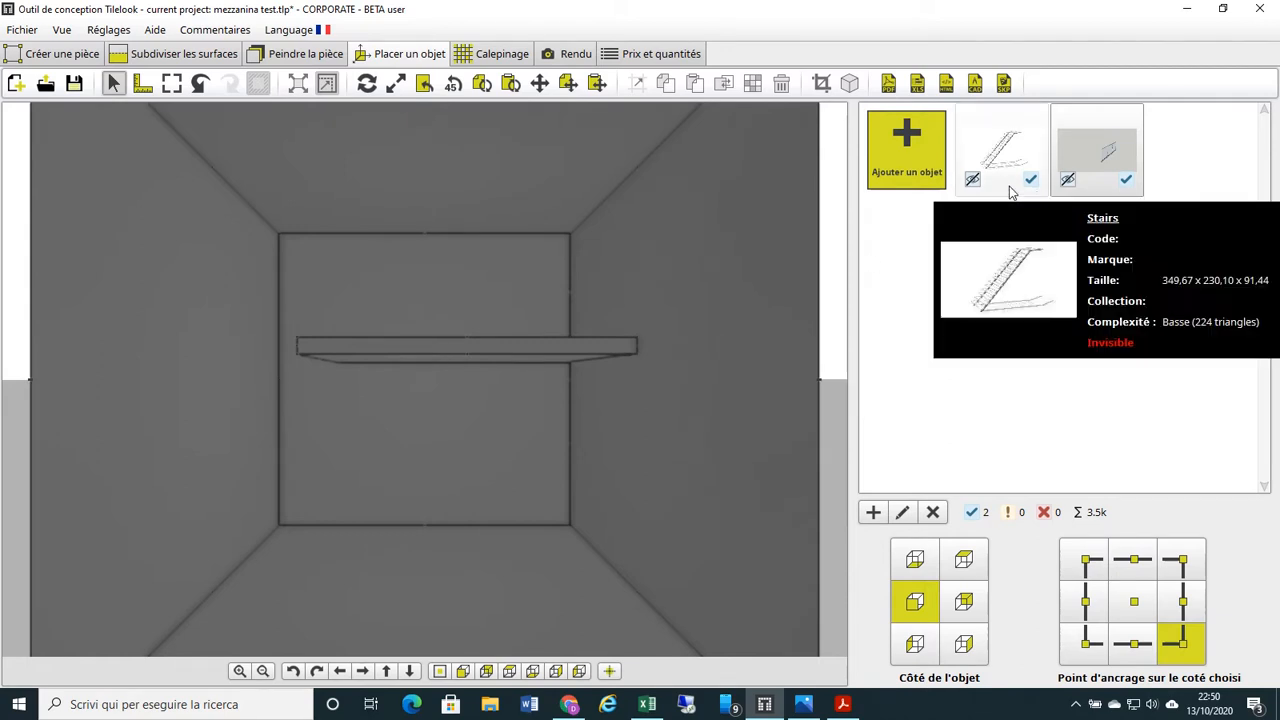
pyautogui.moveTo(1016, 149)
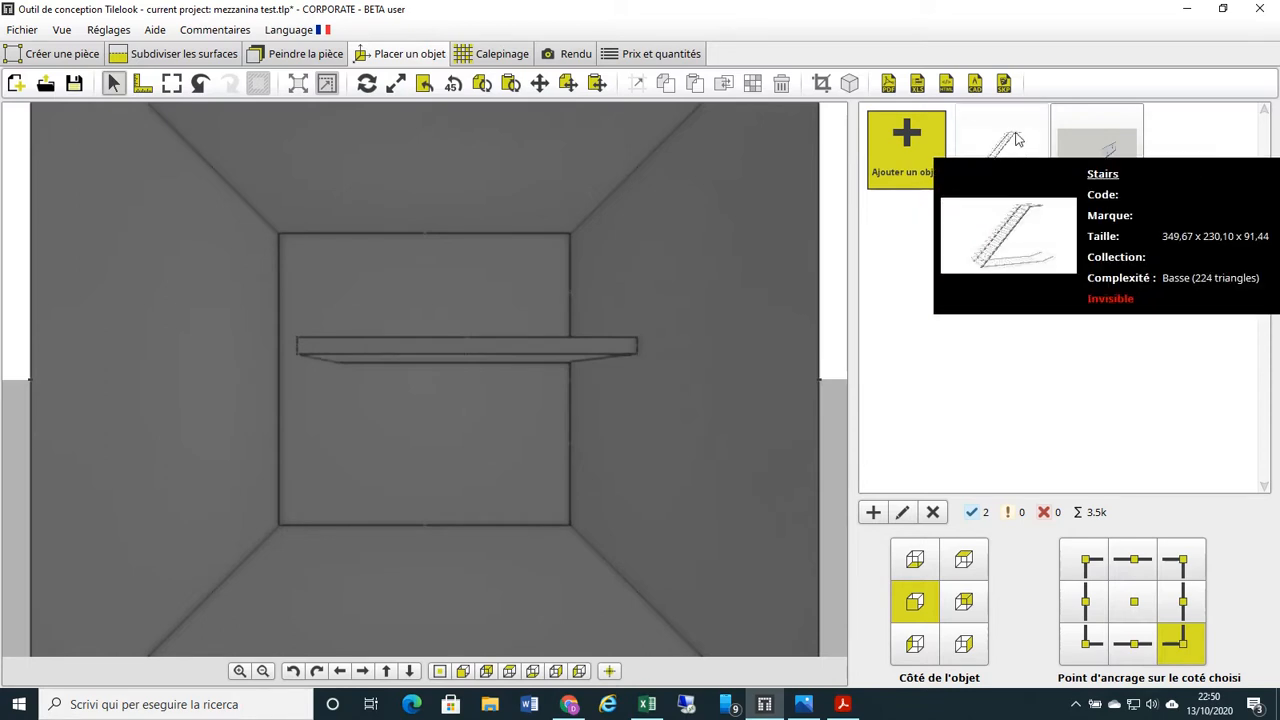
pyautogui.moveTo(1077, 135)
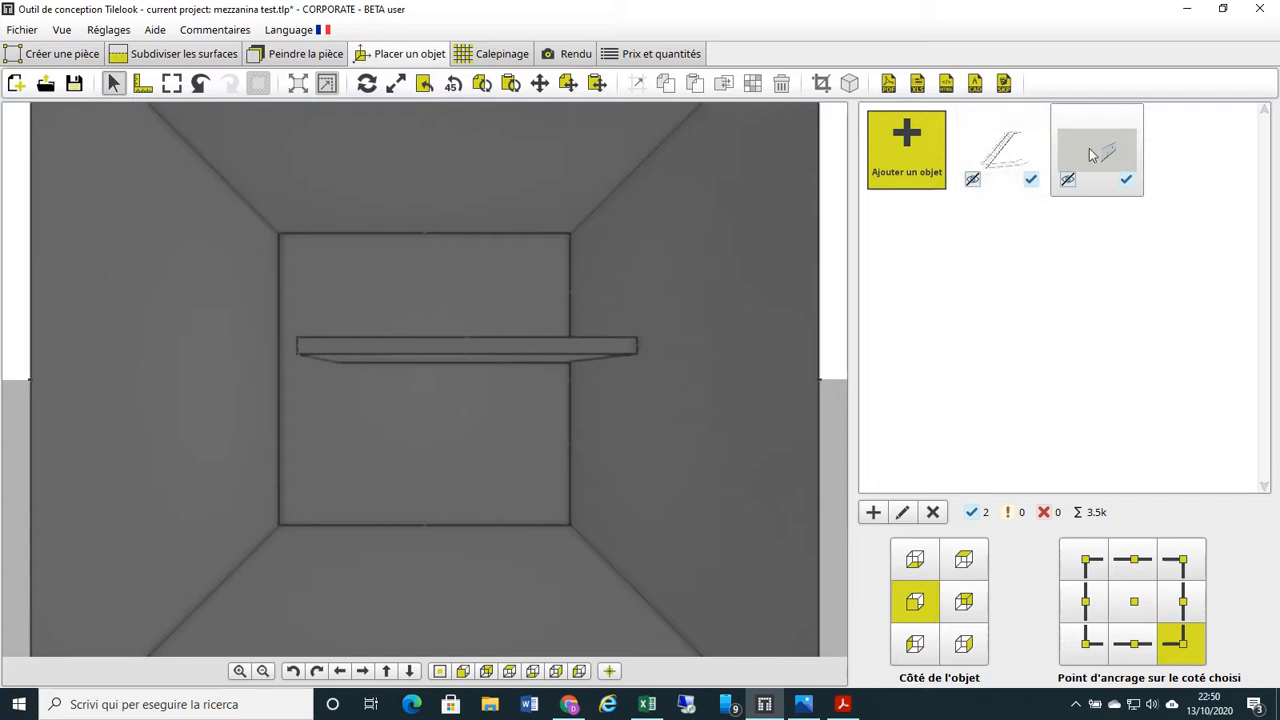
# Open the 3D Warehouse as a source for additional objects, and close it without downloading a model
pyautogui.click(912, 167)
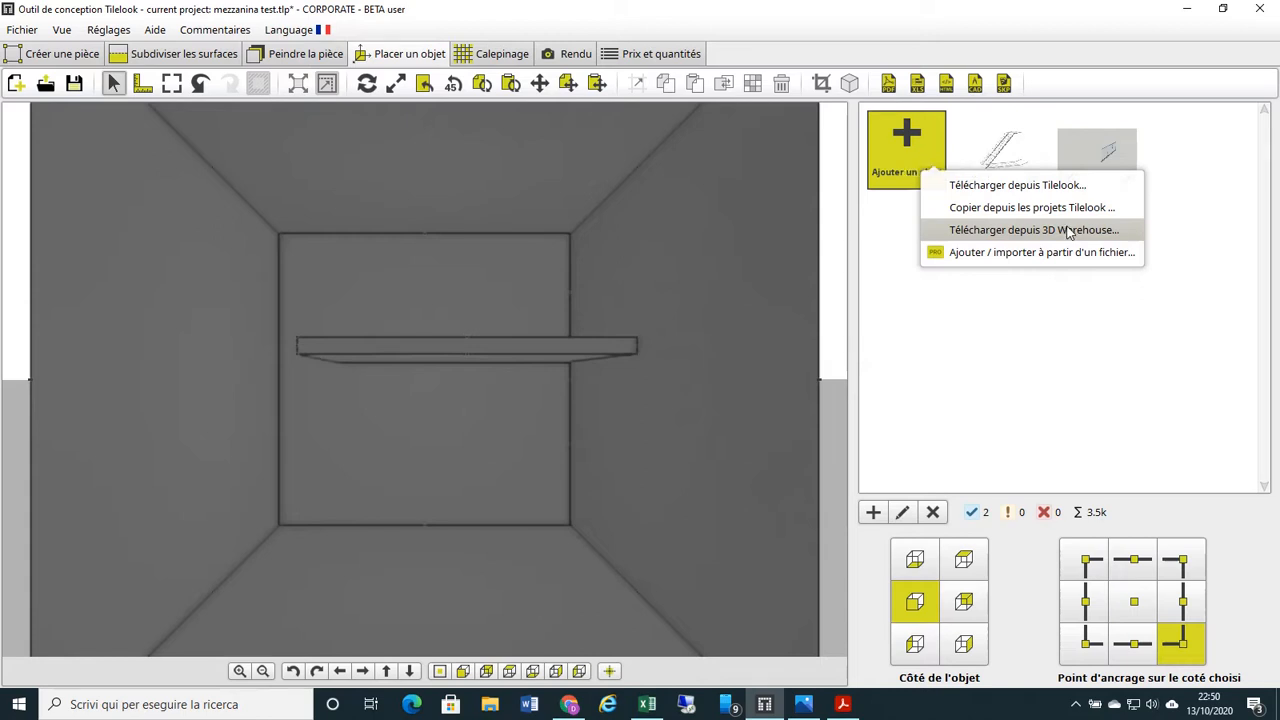
pyautogui.click(983, 230)
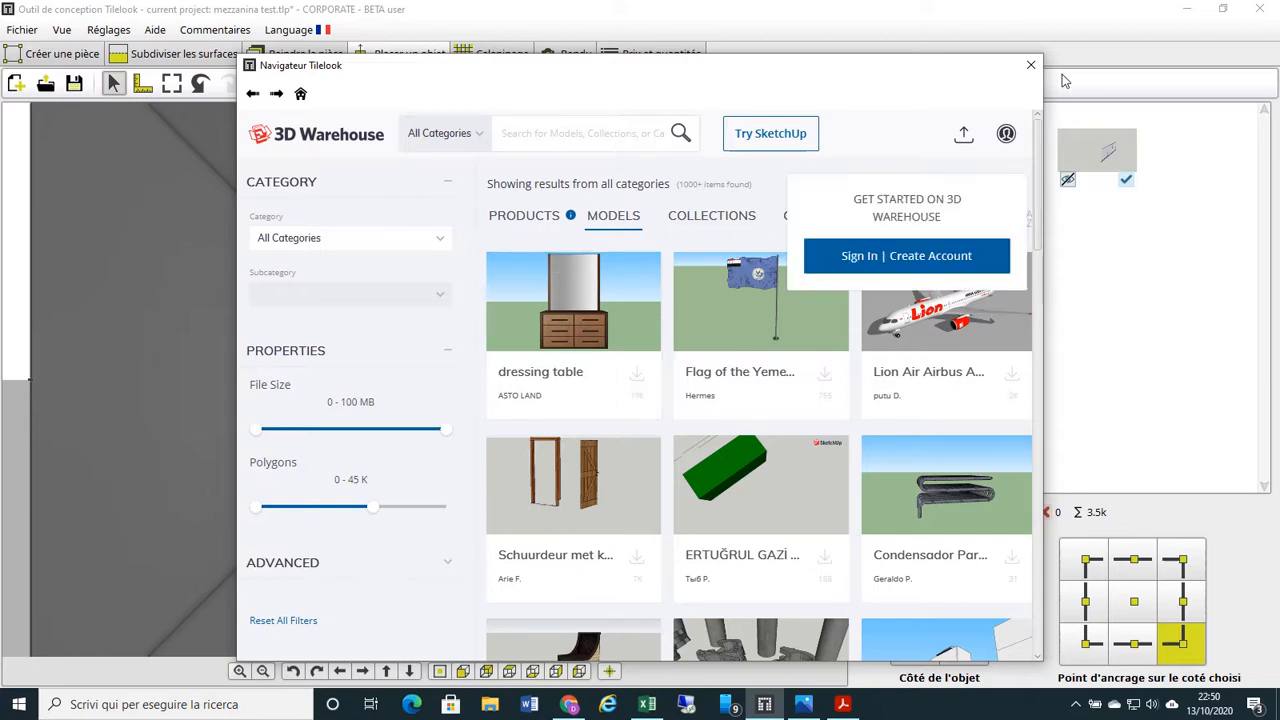
pyautogui.click(1031, 65)
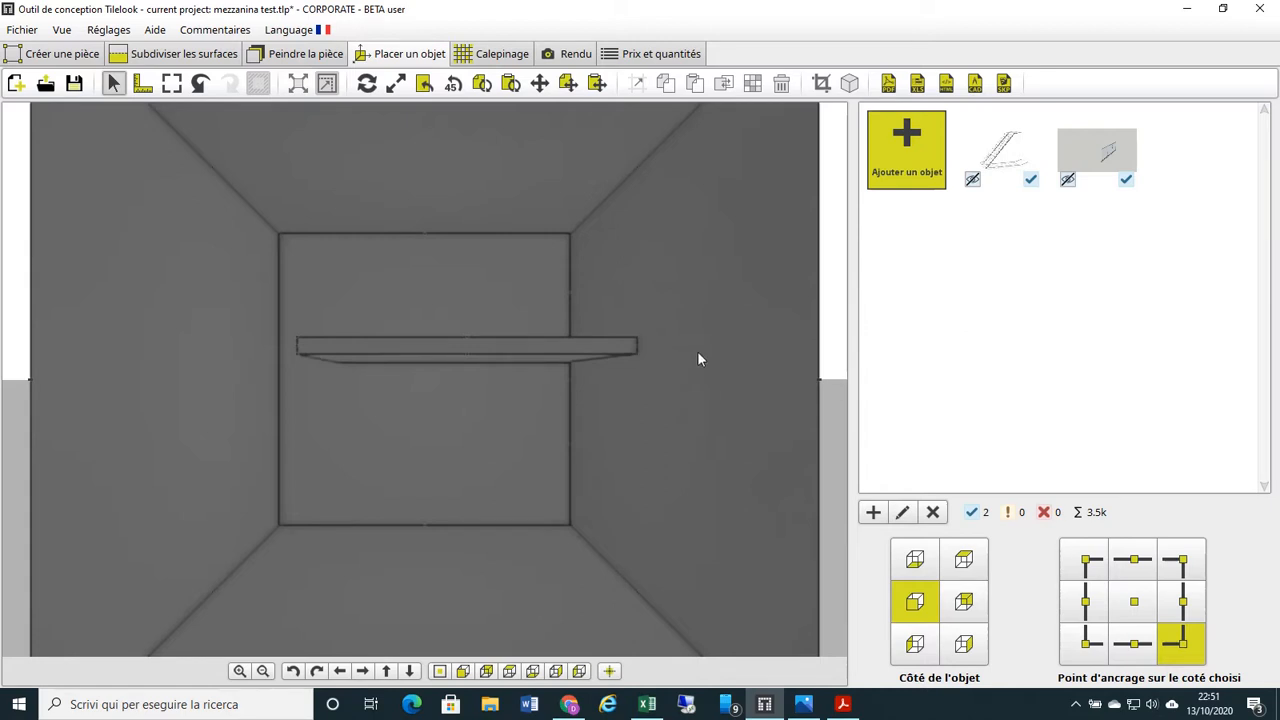
# Place a copy of the existing Stairs object in the room, in front of the back wall below the mezzanine
pyautogui.click(1008, 148)
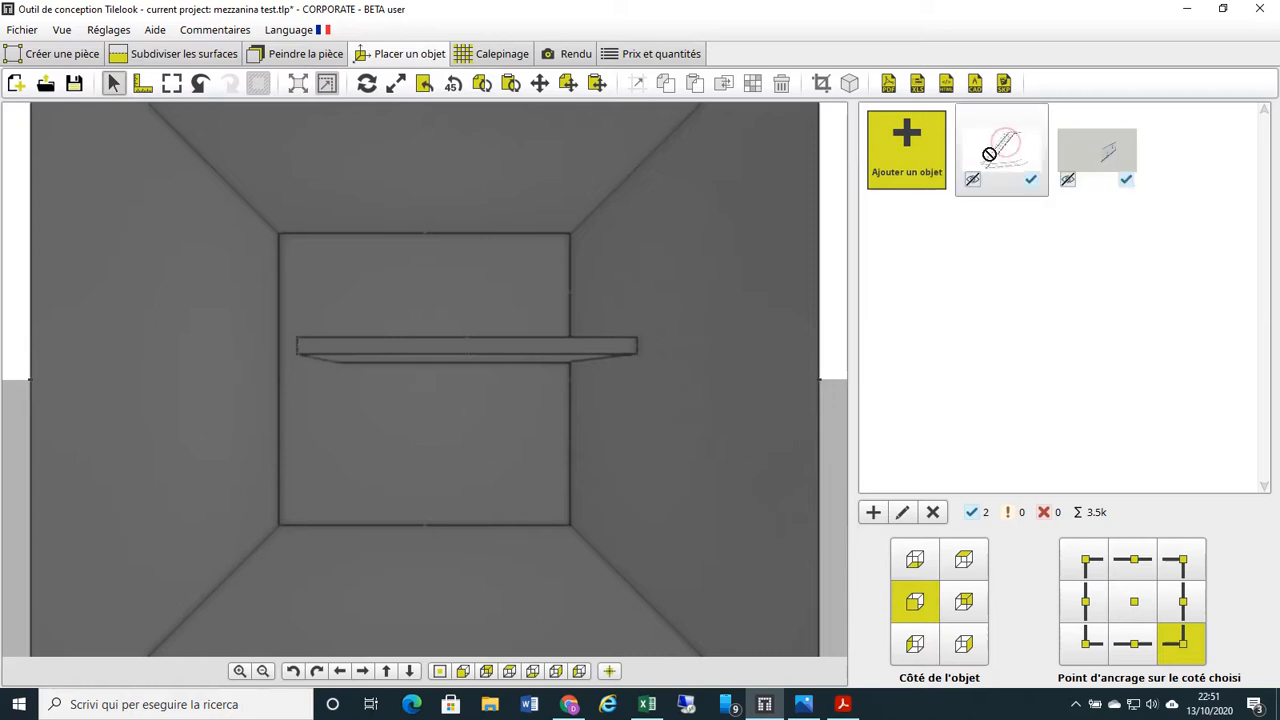
pyautogui.click(474, 425)
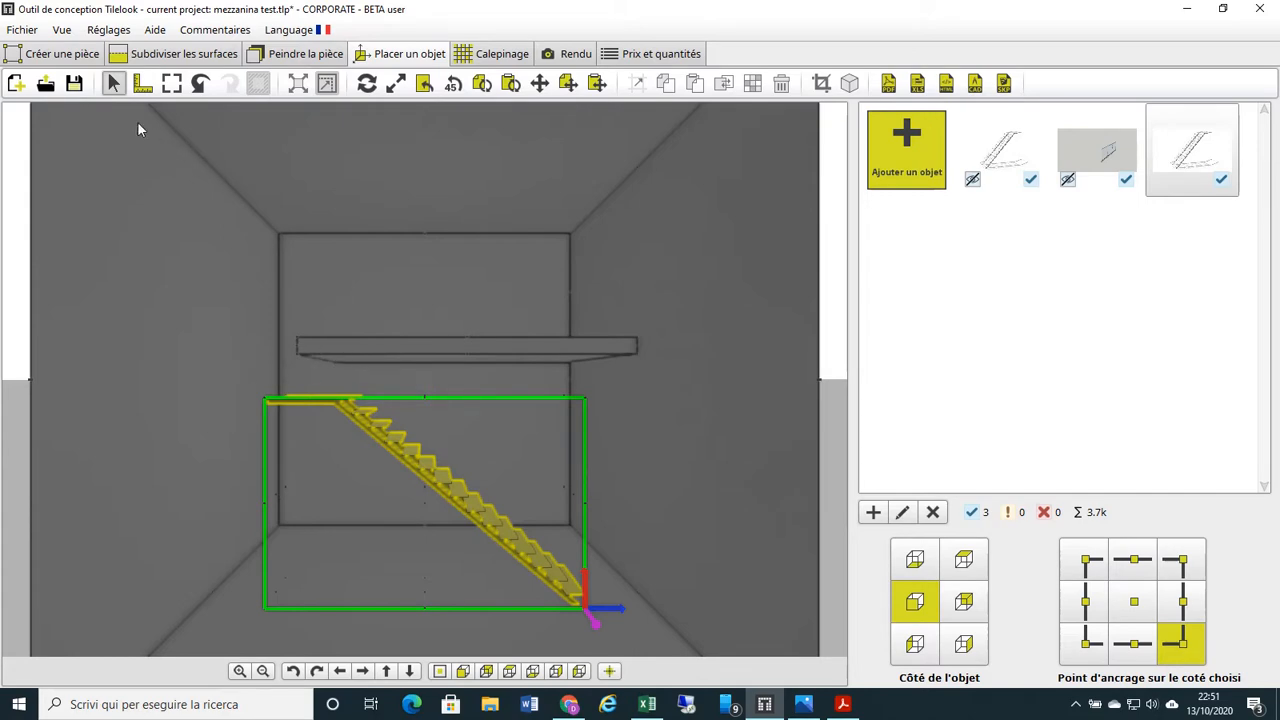
# Return to the back wall's drawing and measure from its lower right corner up to the mezzanine's upper edge
pyautogui.click(71, 57)
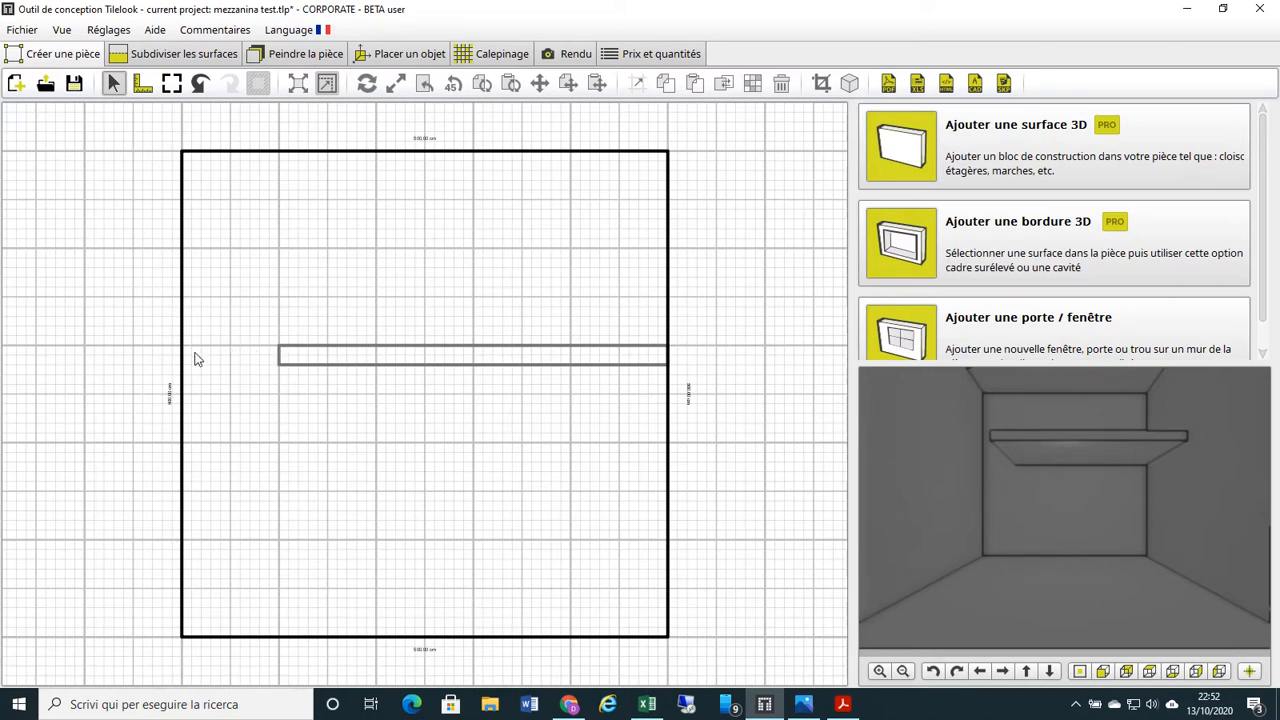
pyautogui.scroll(2, 196, 362)
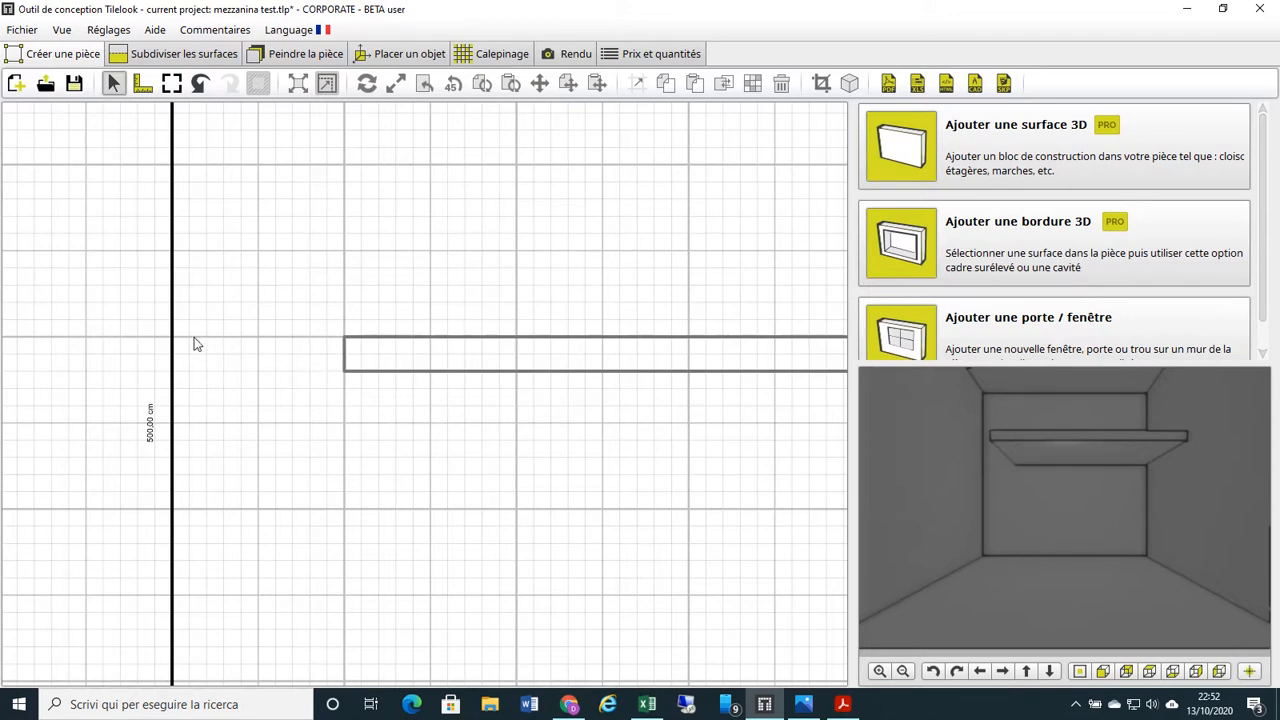
pyautogui.scroll(-3, 337, 345)
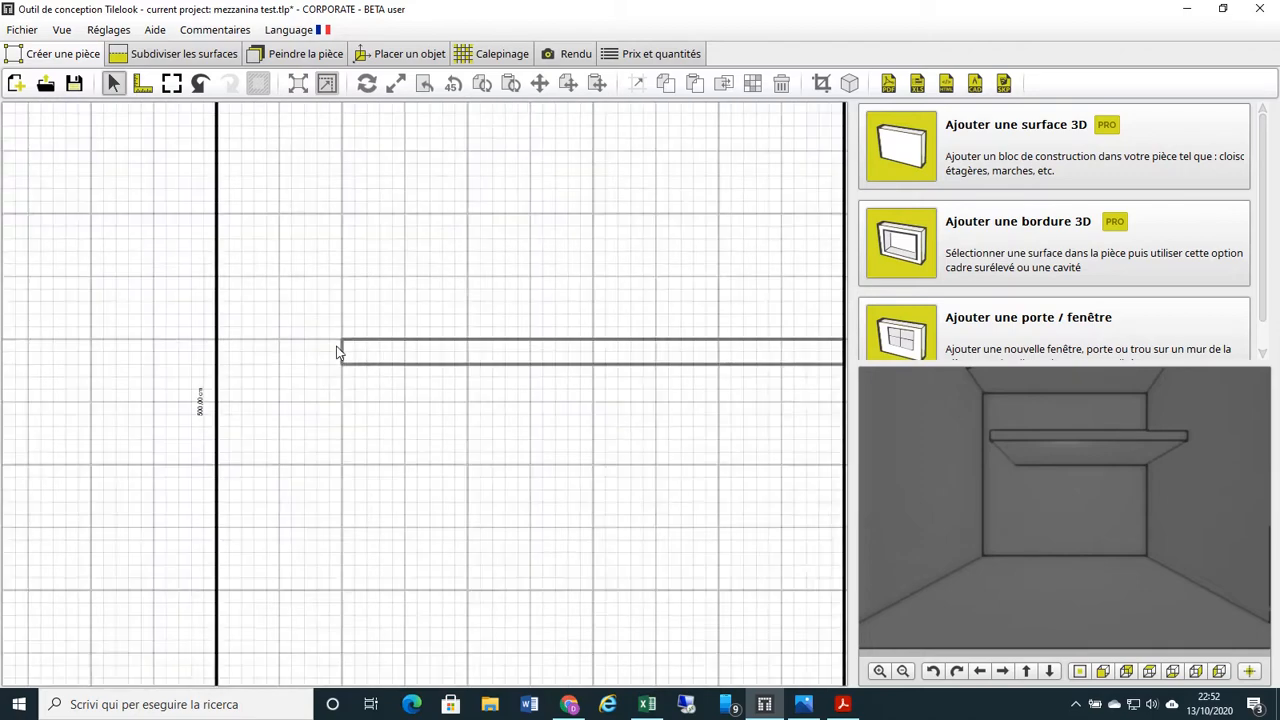
pyautogui.moveTo(337, 345); pyautogui.dragTo(139, 347, button='middle')
pyautogui.moveTo(446, 366); pyautogui.dragTo(369, 308, button='middle')
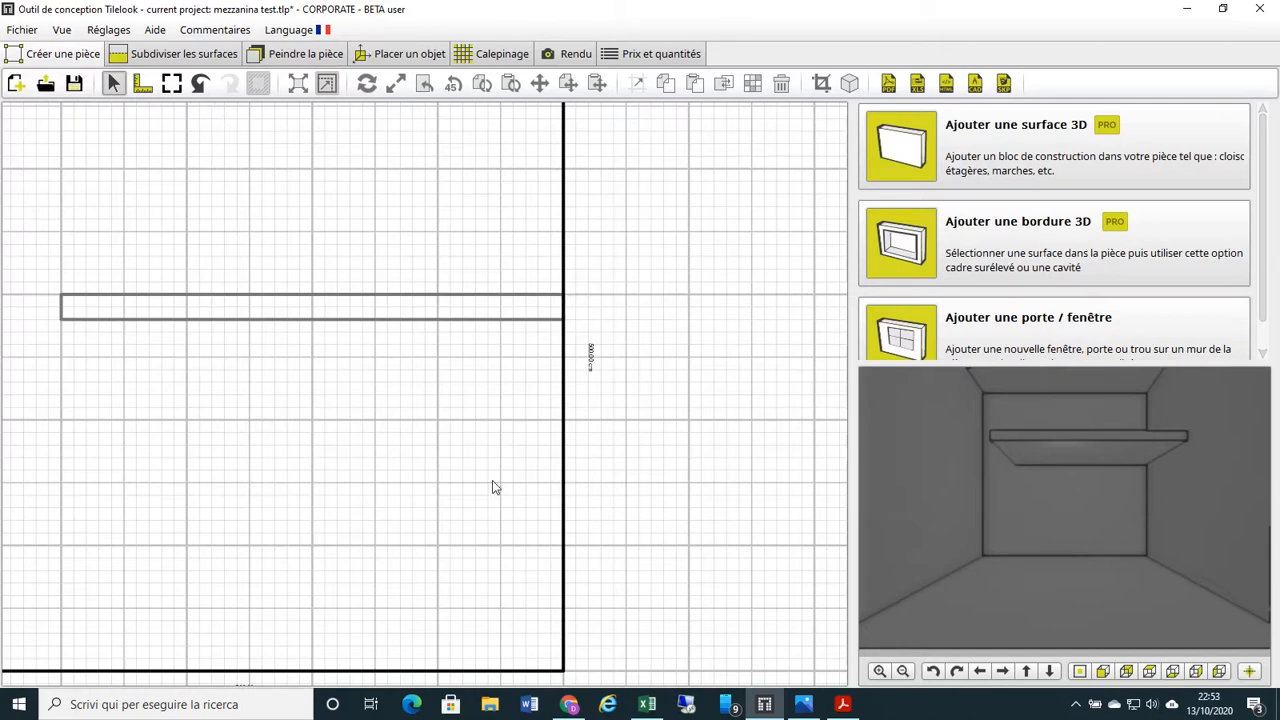
pyautogui.click(143, 83)
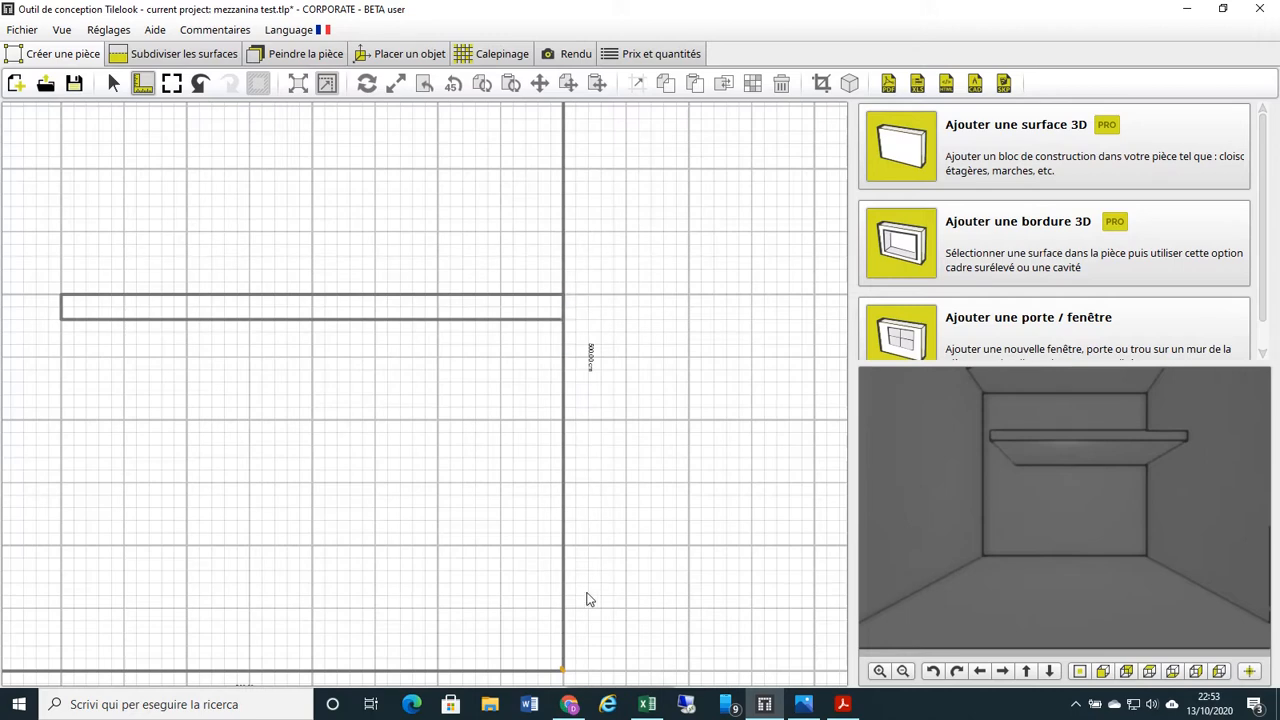
pyautogui.click(563, 306)
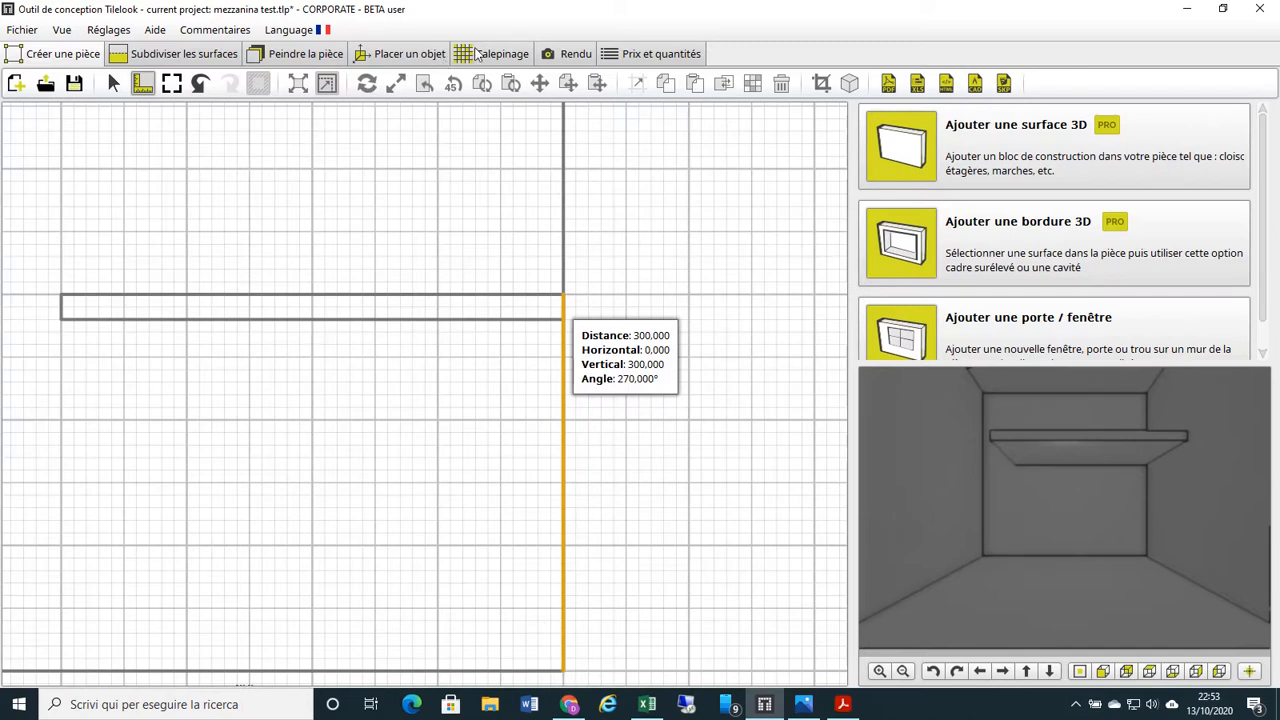
# Unlock the placed stairs' proportions in object placement and set their depth to 100 cm and height to 300 cm
pyautogui.click(422, 55)
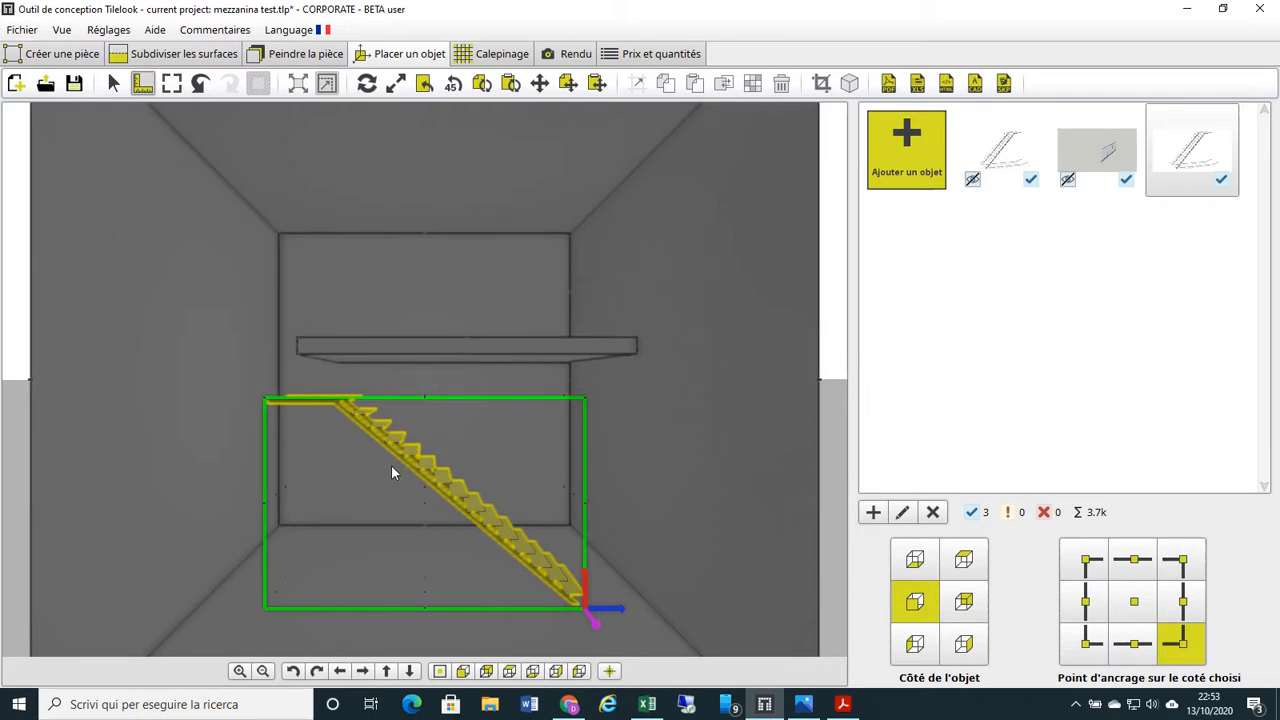
pyautogui.click(906, 513)
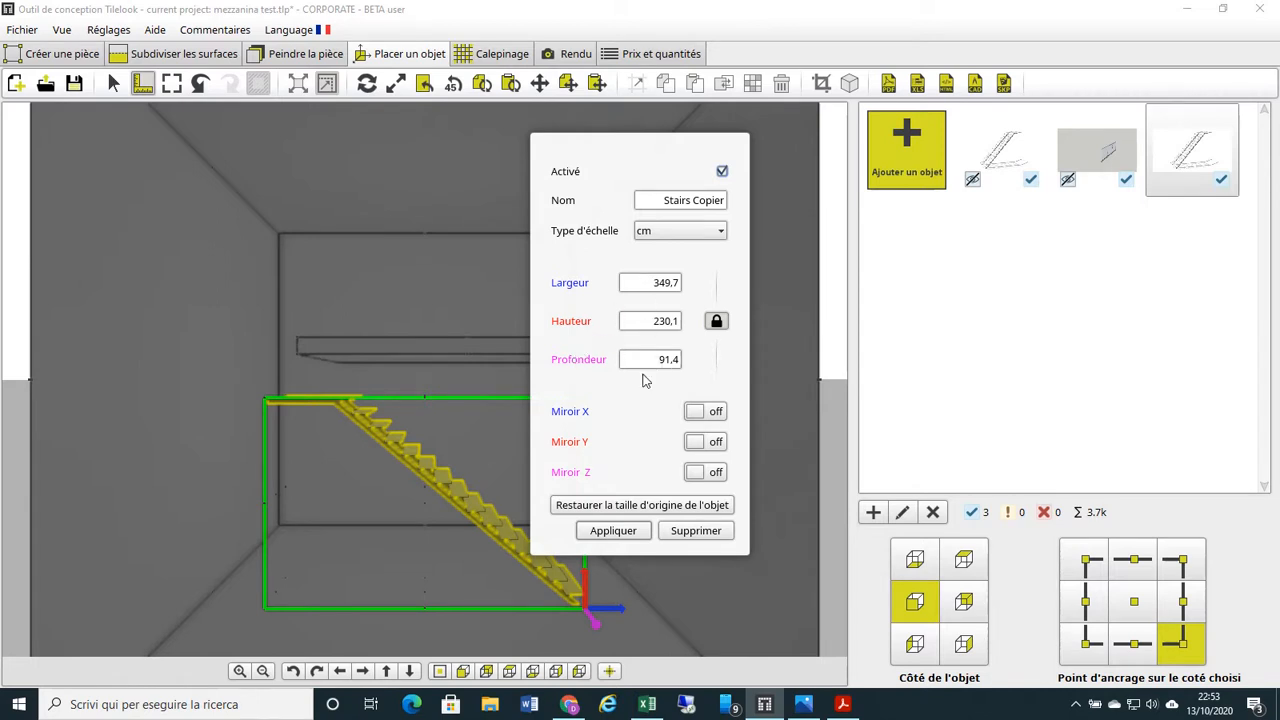
pyautogui.click(717, 322)
pyautogui.moveTo(648, 359); pyautogui.dragTo(684, 358)
pyautogui.write('100')
pyautogui.click(688, 321)
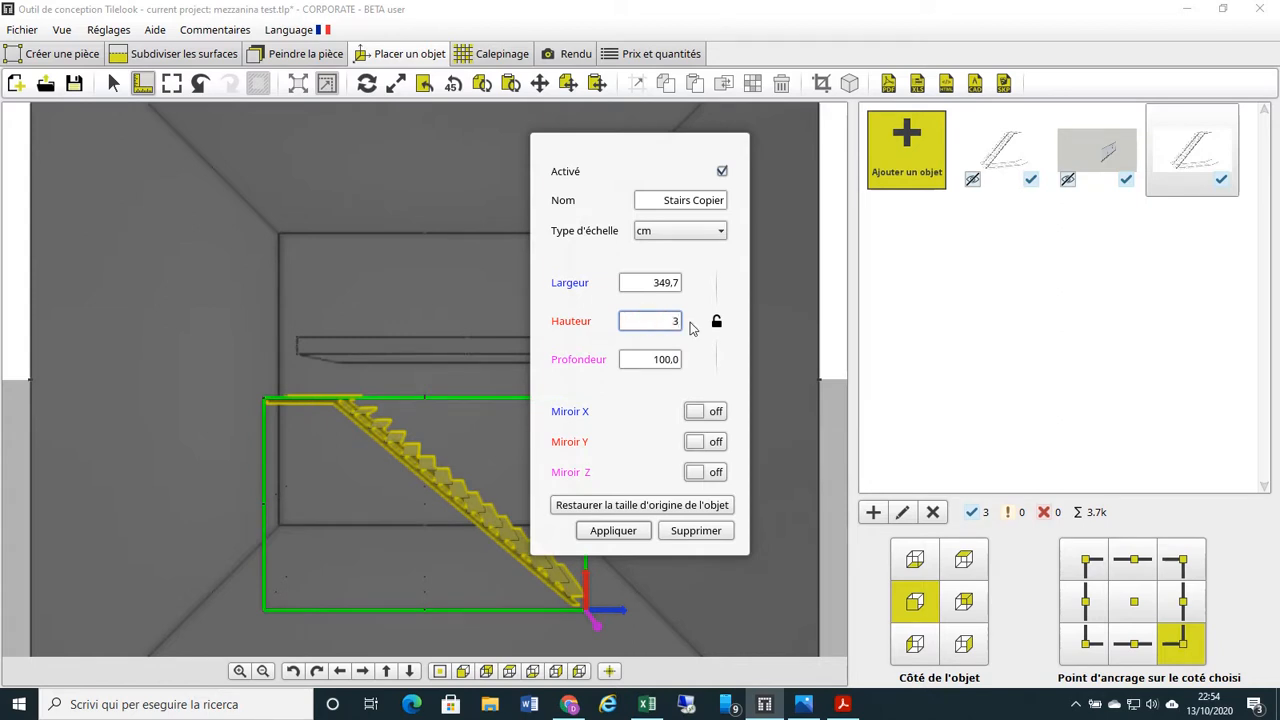
pyautogui.click(613, 532)
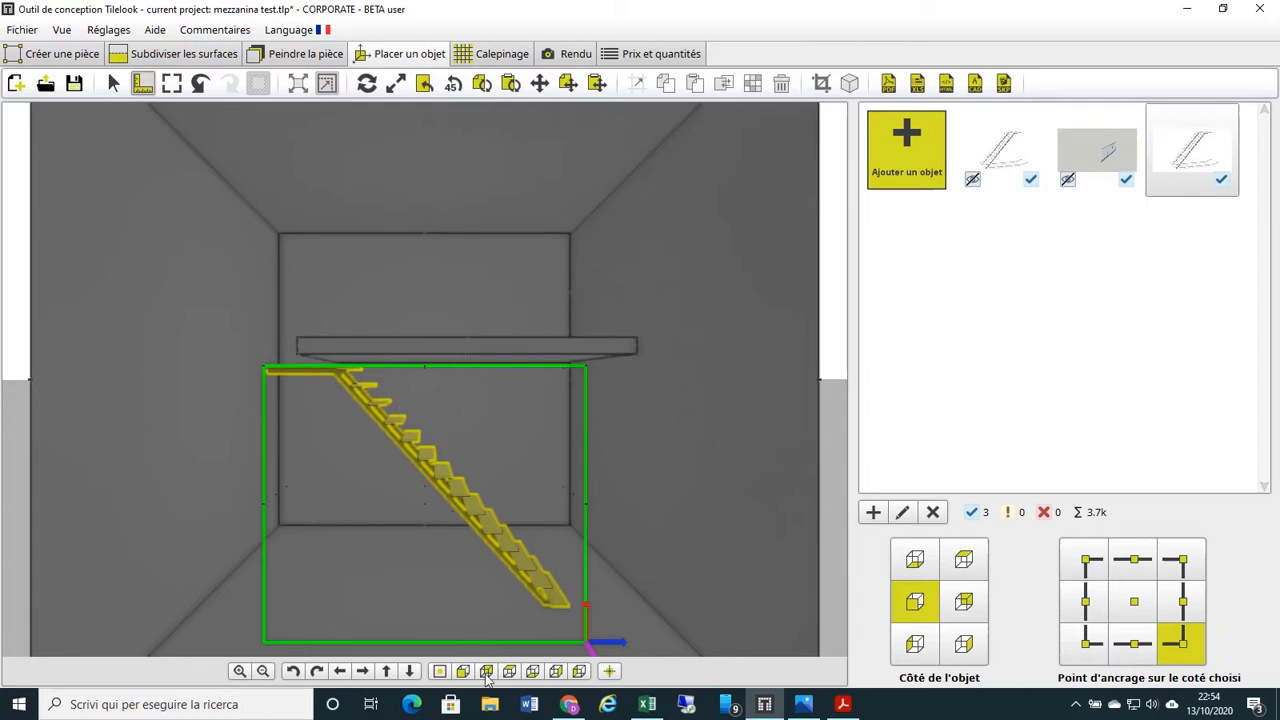
# Rotate the placed stairs in 45° increments in plan view until they run perpendicular to the back wall
pyautogui.click(510, 672)
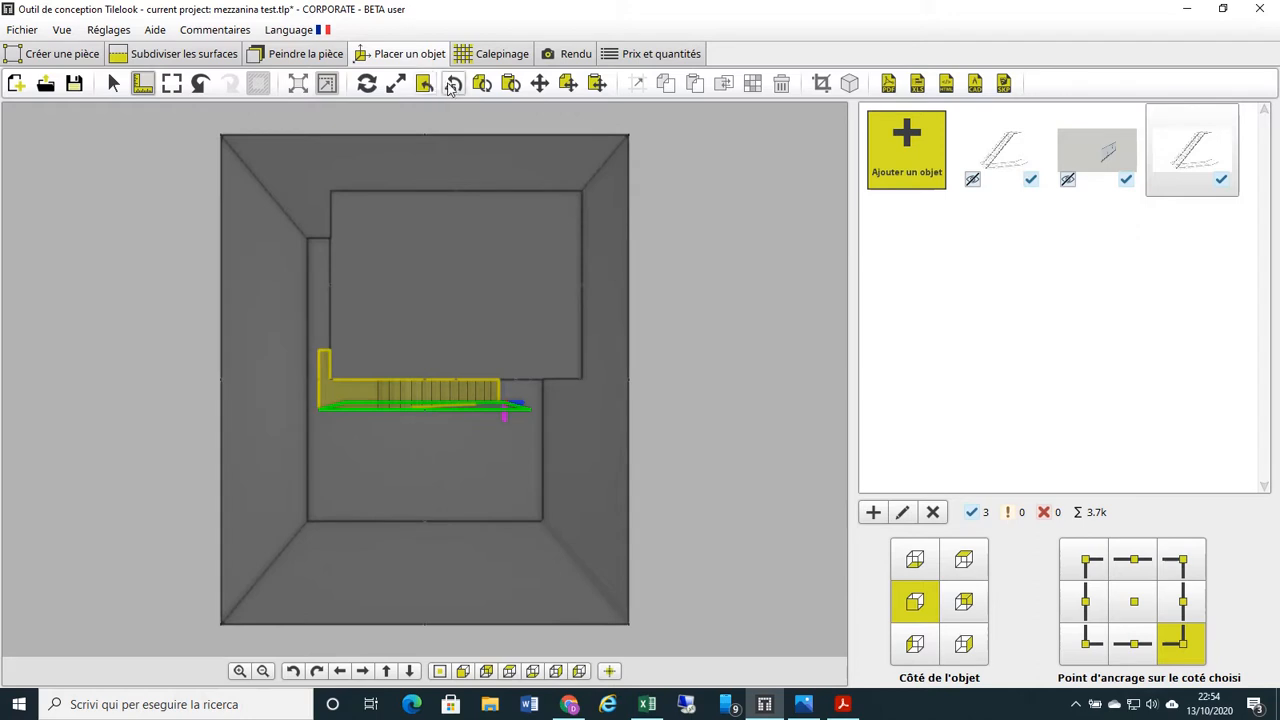
pyautogui.click(453, 84)
pyautogui.click(453, 84)
pyautogui.click(452, 85)
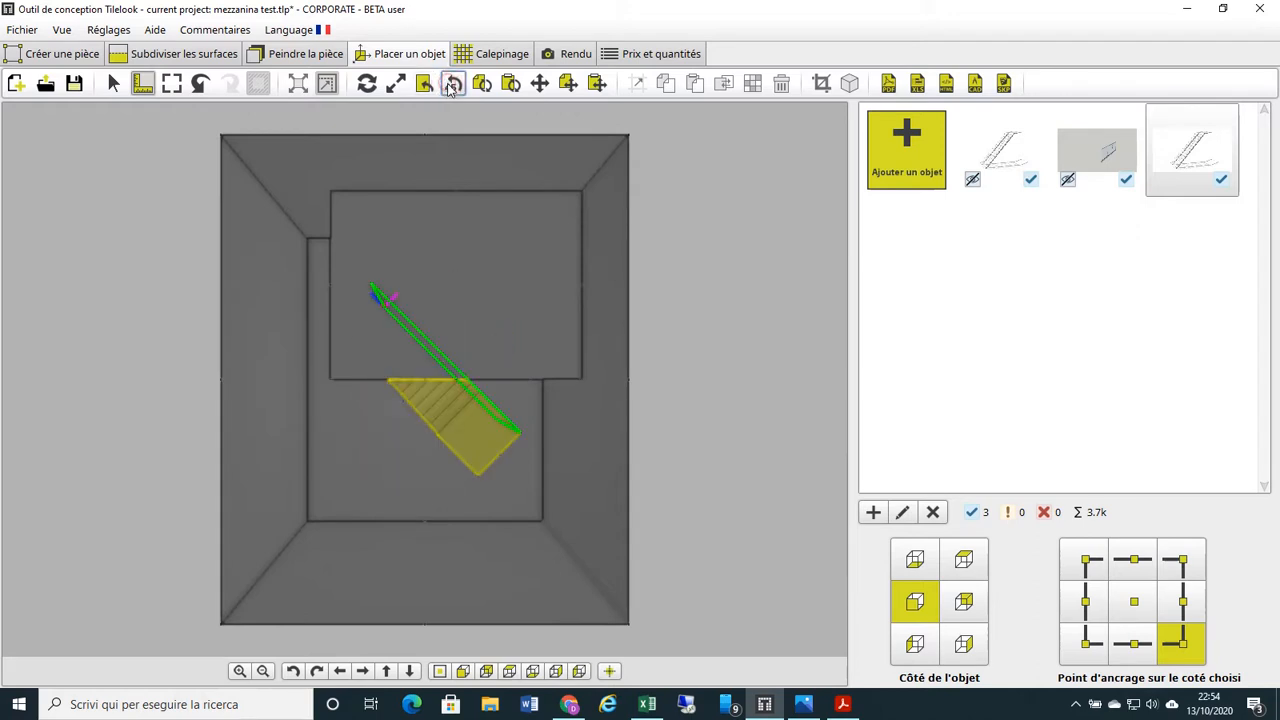
pyautogui.click(452, 85)
pyautogui.click(452, 85)
pyautogui.click(452, 85)
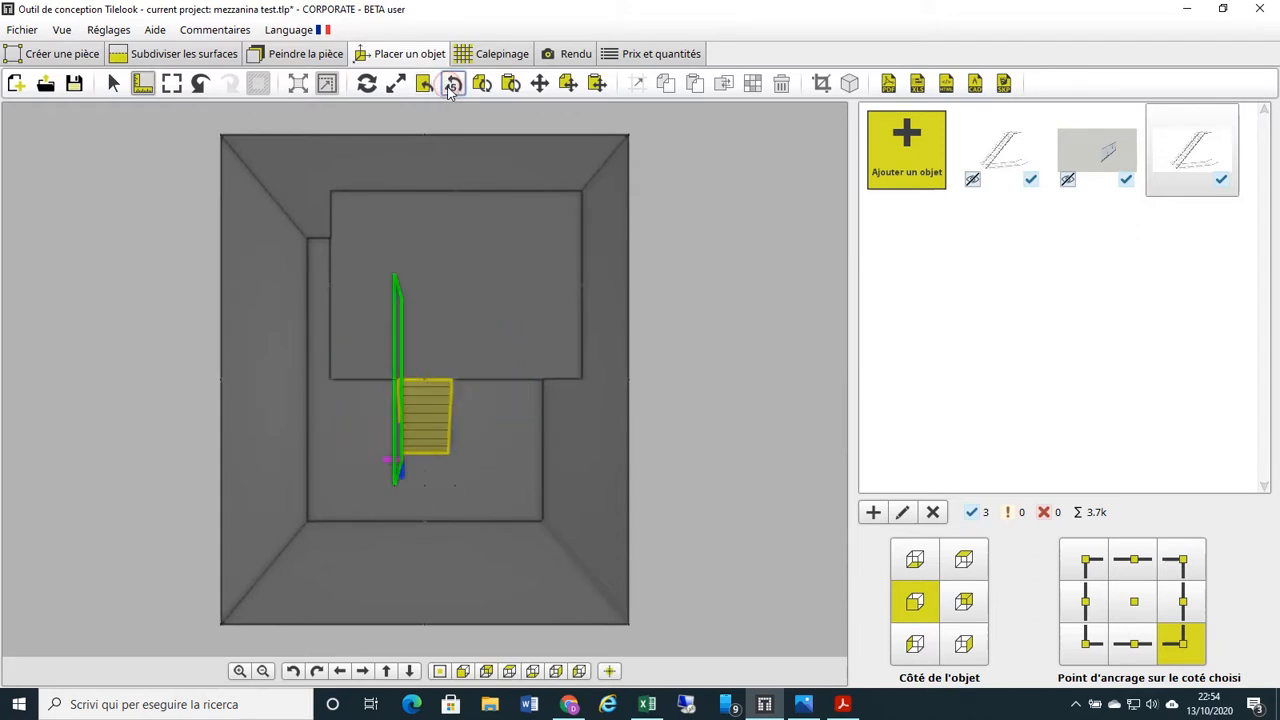
# Set the stairs' anchor to the upper-left point of their back side and move them to the mezzanine's rear left corner
pyautogui.click(966, 603)
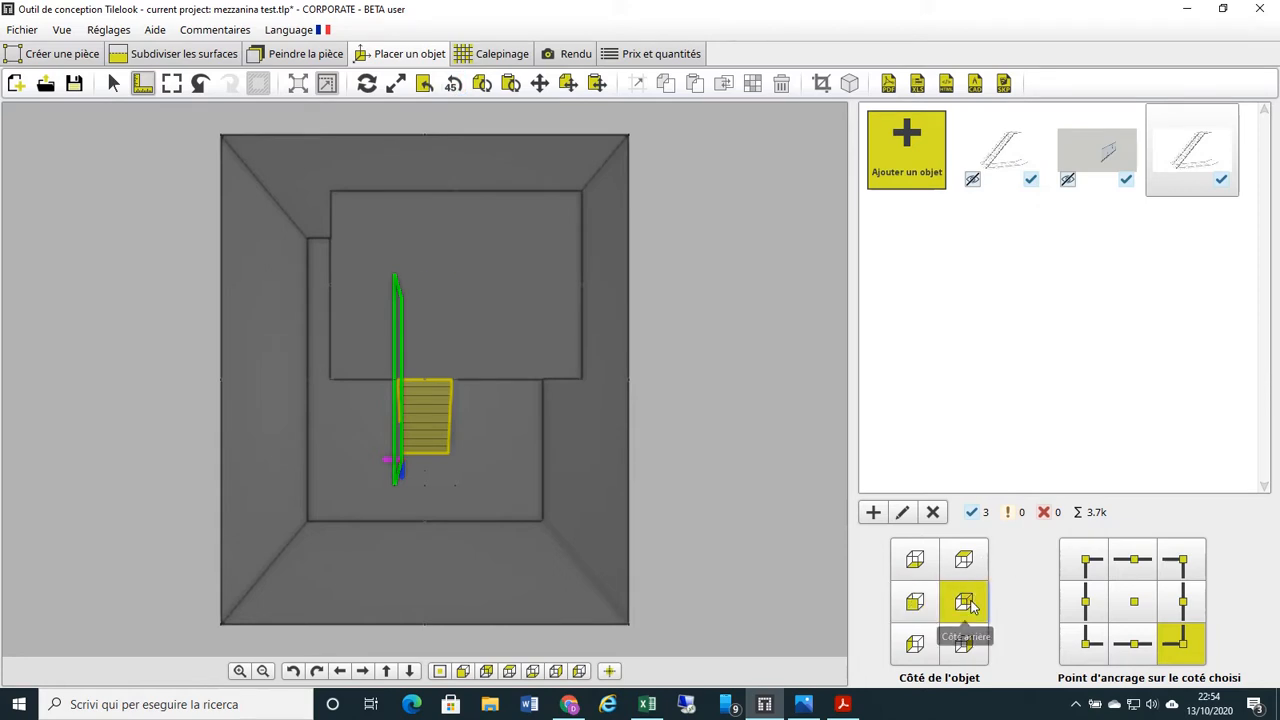
pyautogui.click(1185, 562)
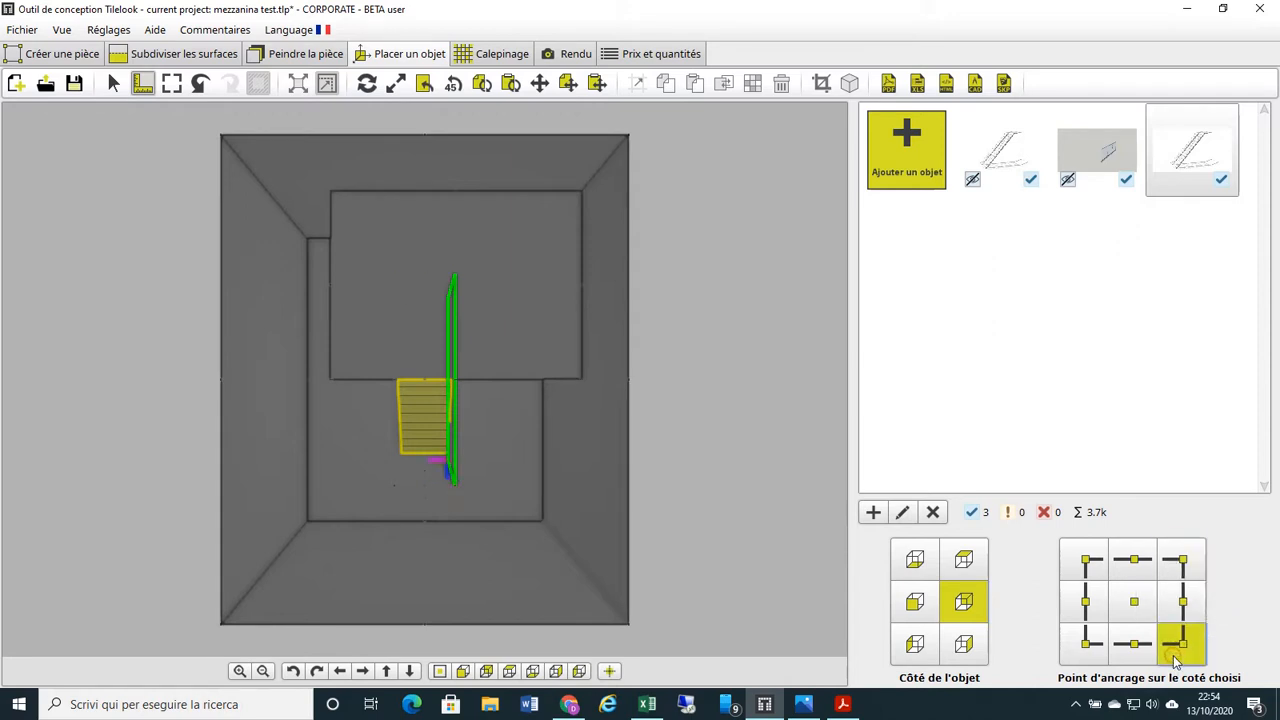
pyautogui.click(1103, 568)
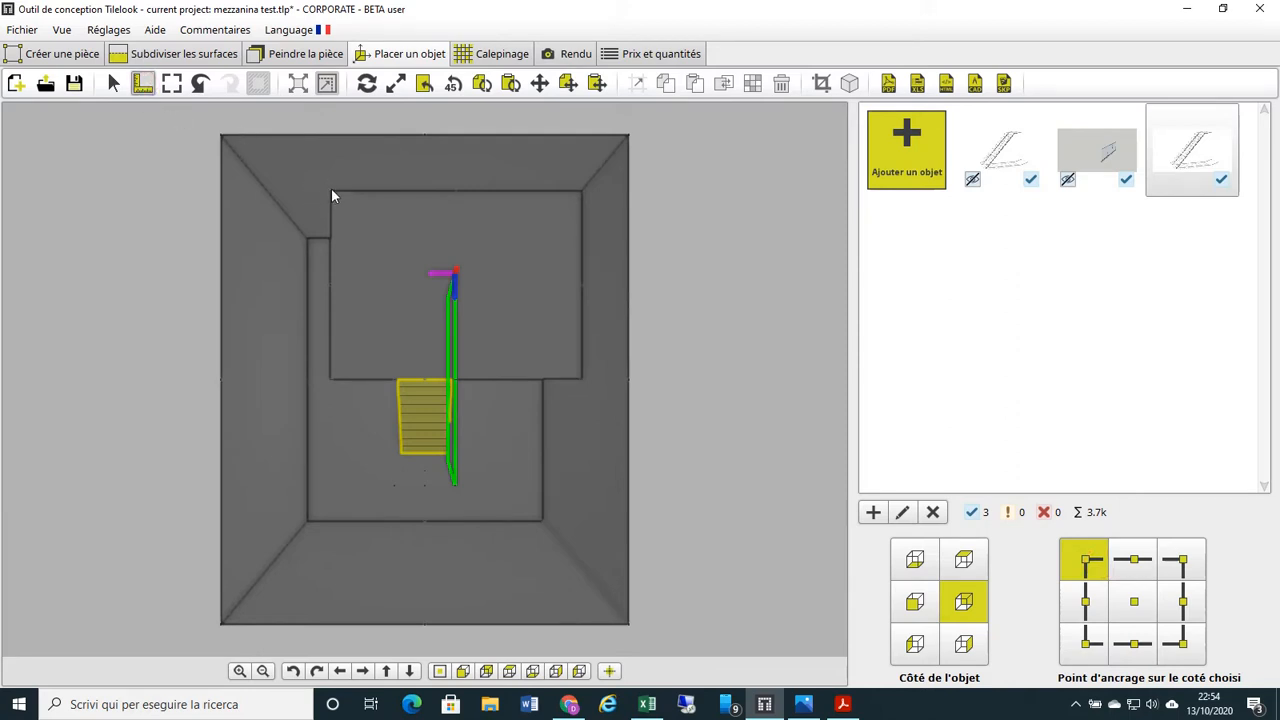
pyautogui.scroll(2, 328, 190)
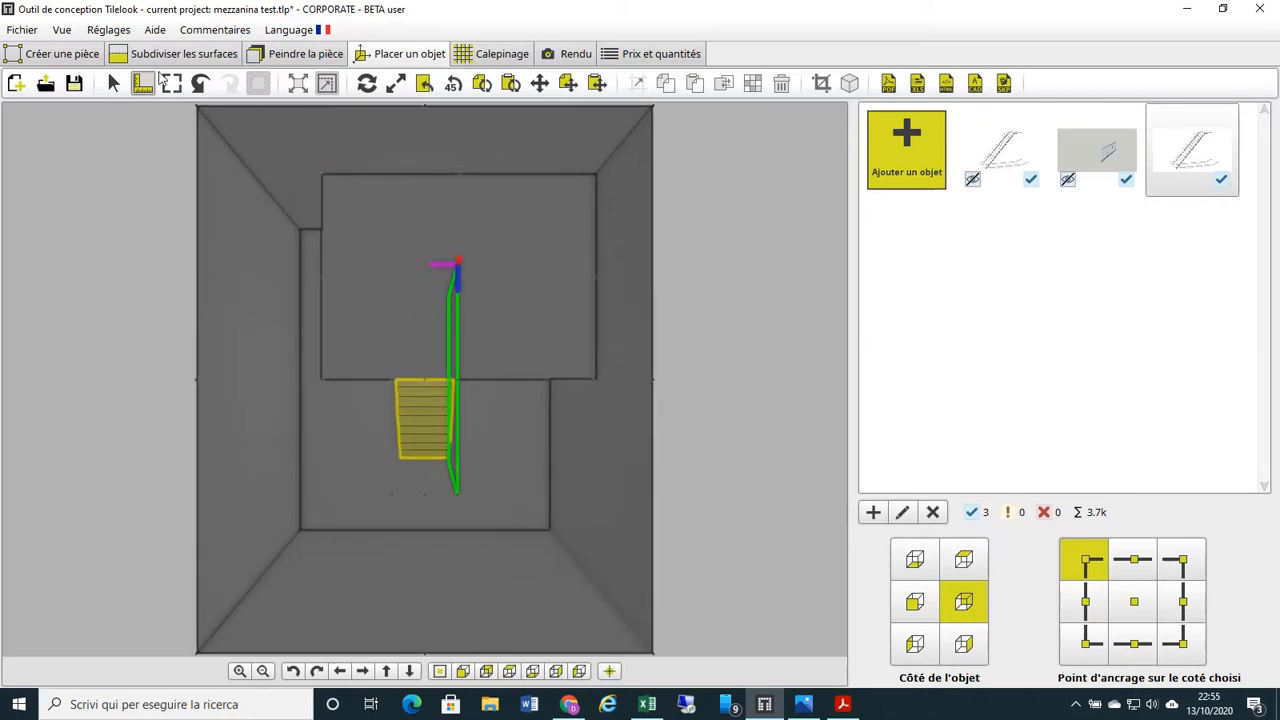
pyautogui.click(113, 83)
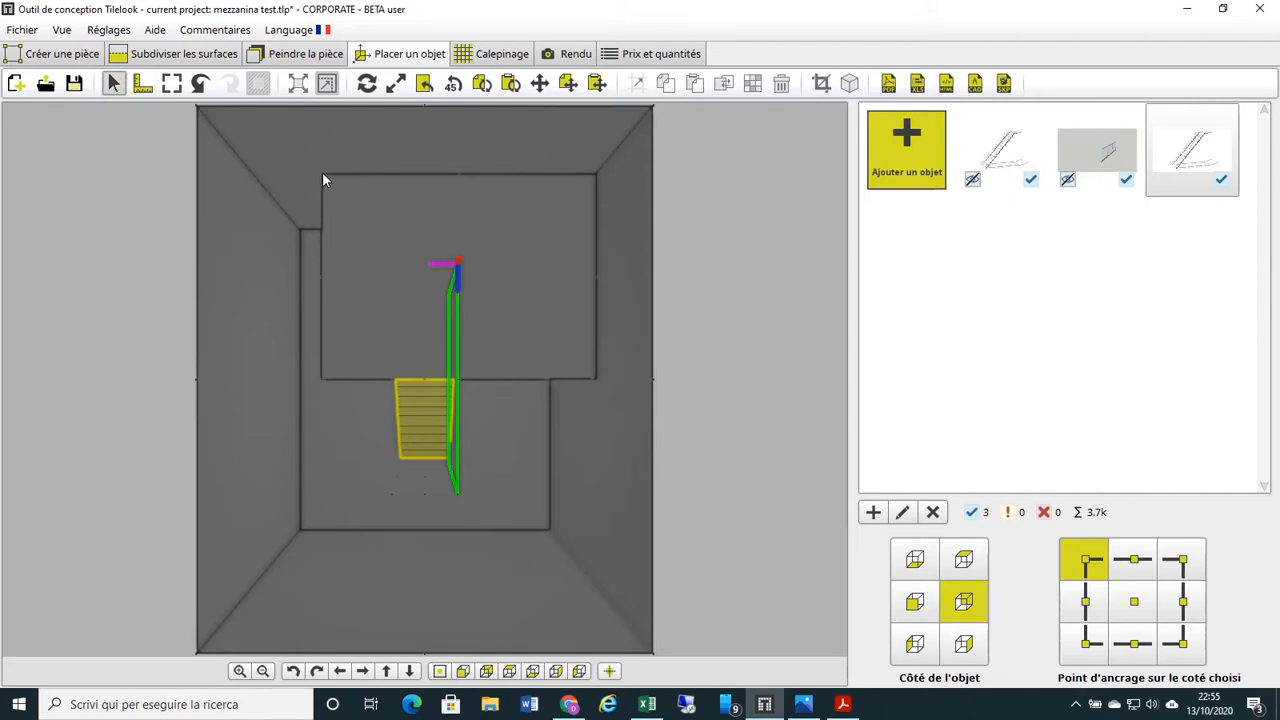
pyautogui.scroll(1, 322, 178)
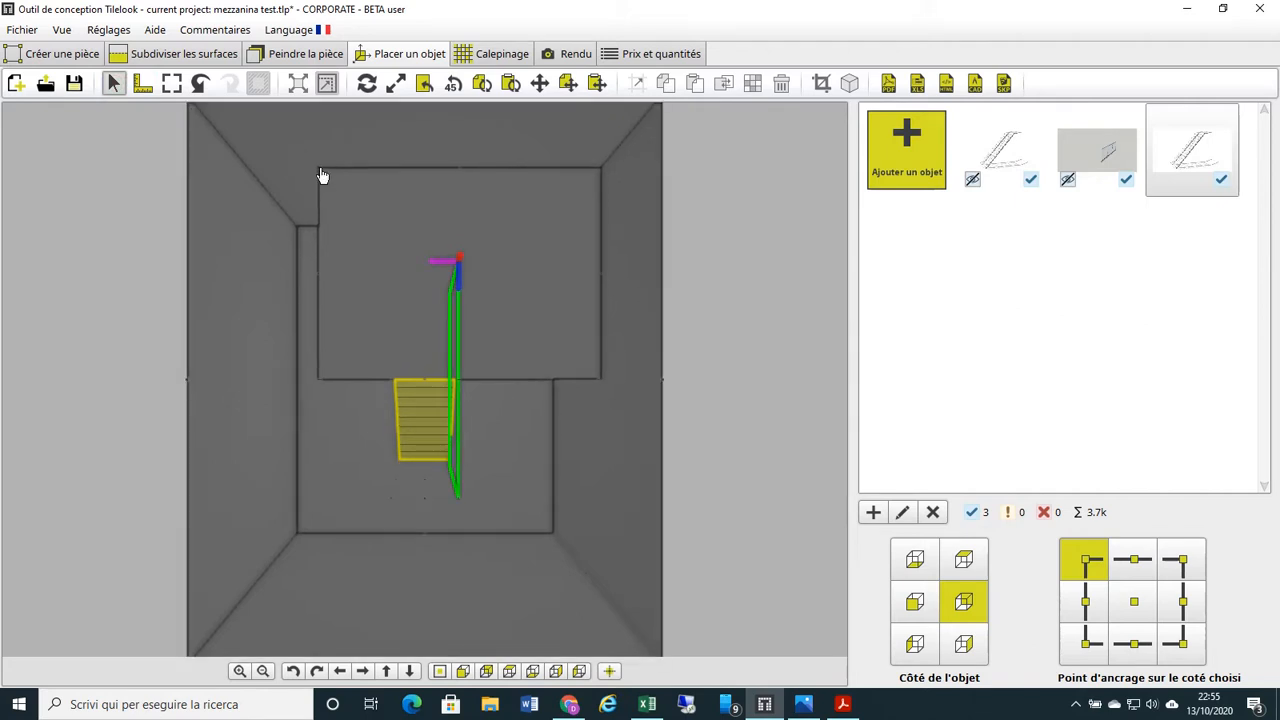
pyautogui.click(320, 170)
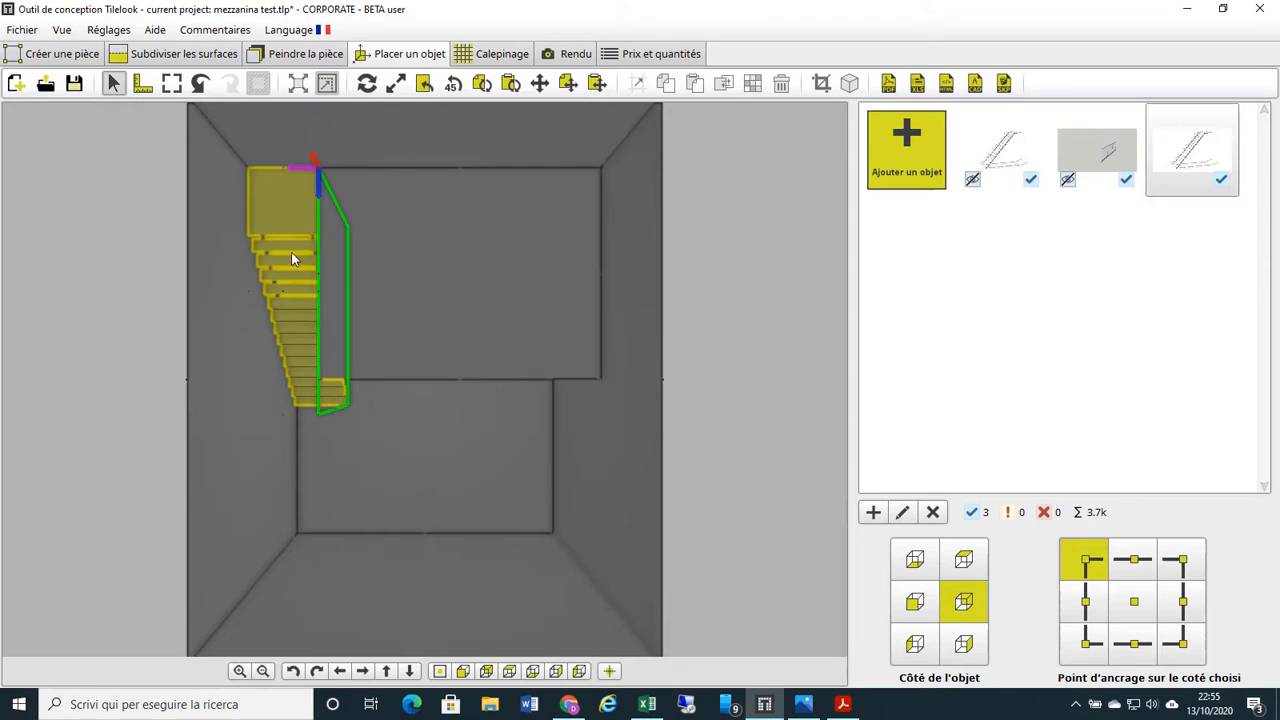
# Place a copy of the PARAPETTO VETRO glass railing in the room, below the mezzanine, from the front view
pyautogui.click(463, 671)
pyautogui.scroll(3, 358, 477)
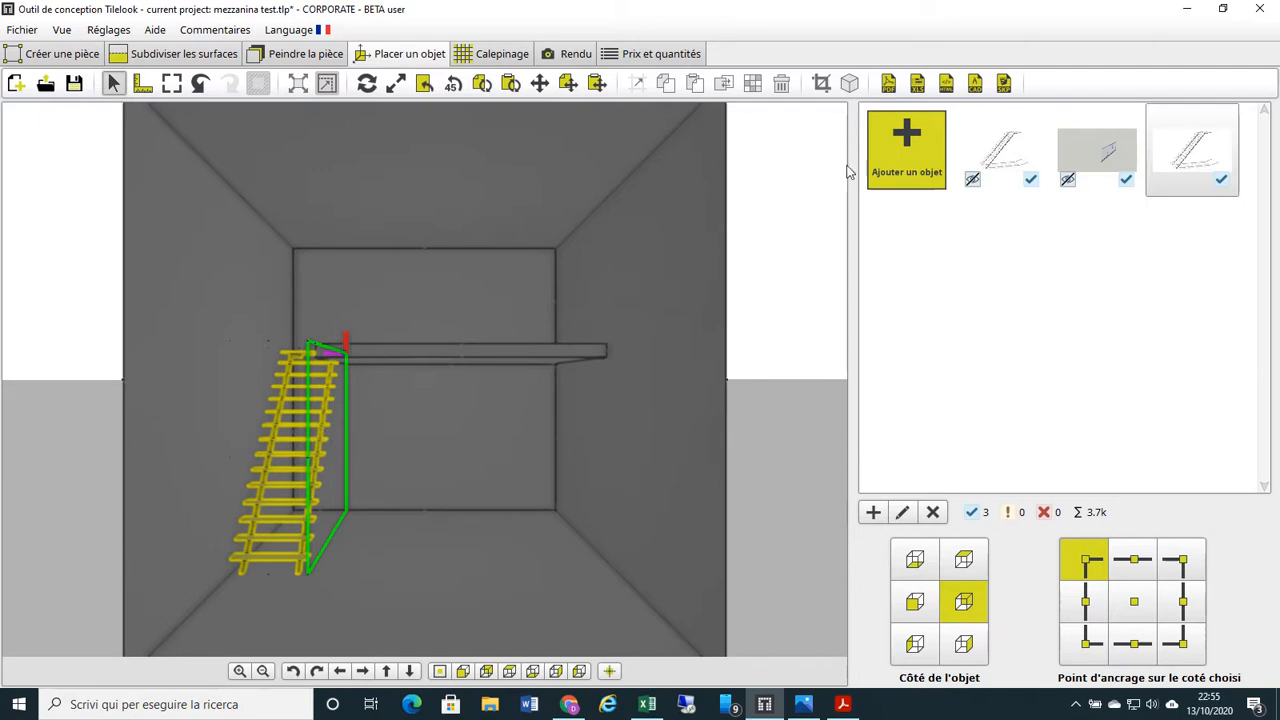
pyautogui.click(1078, 163)
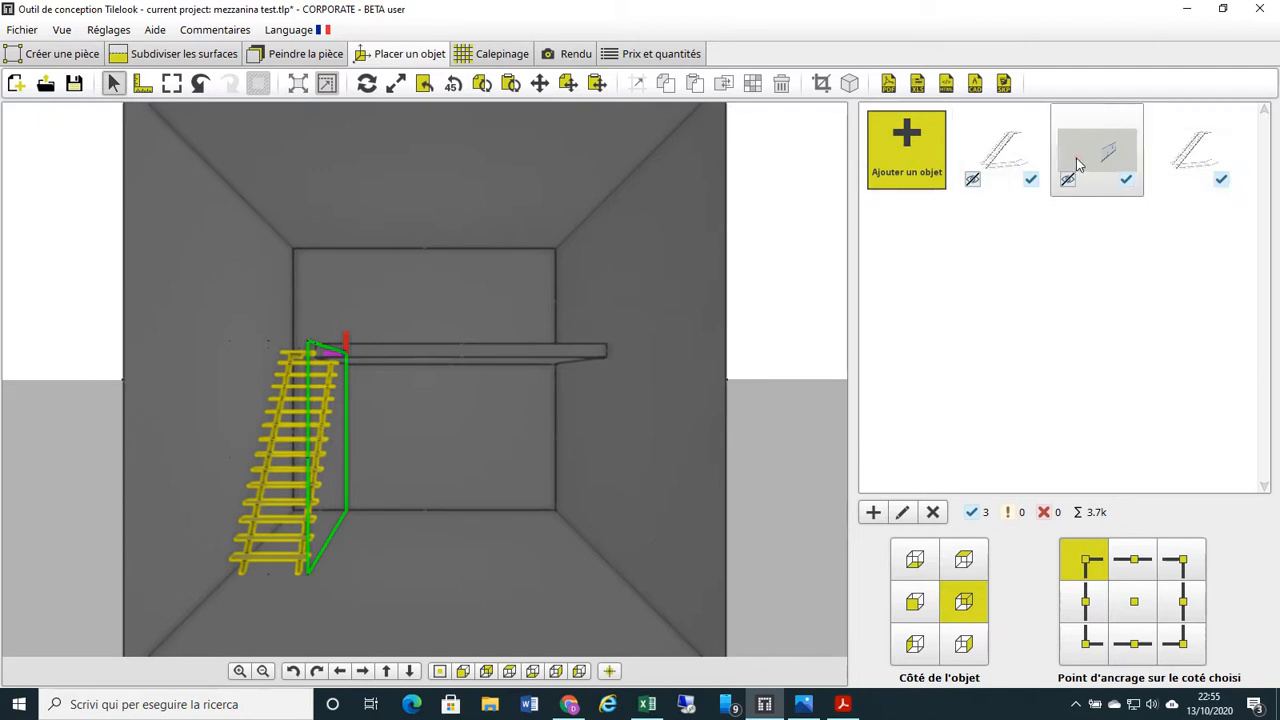
pyautogui.click(534, 480)
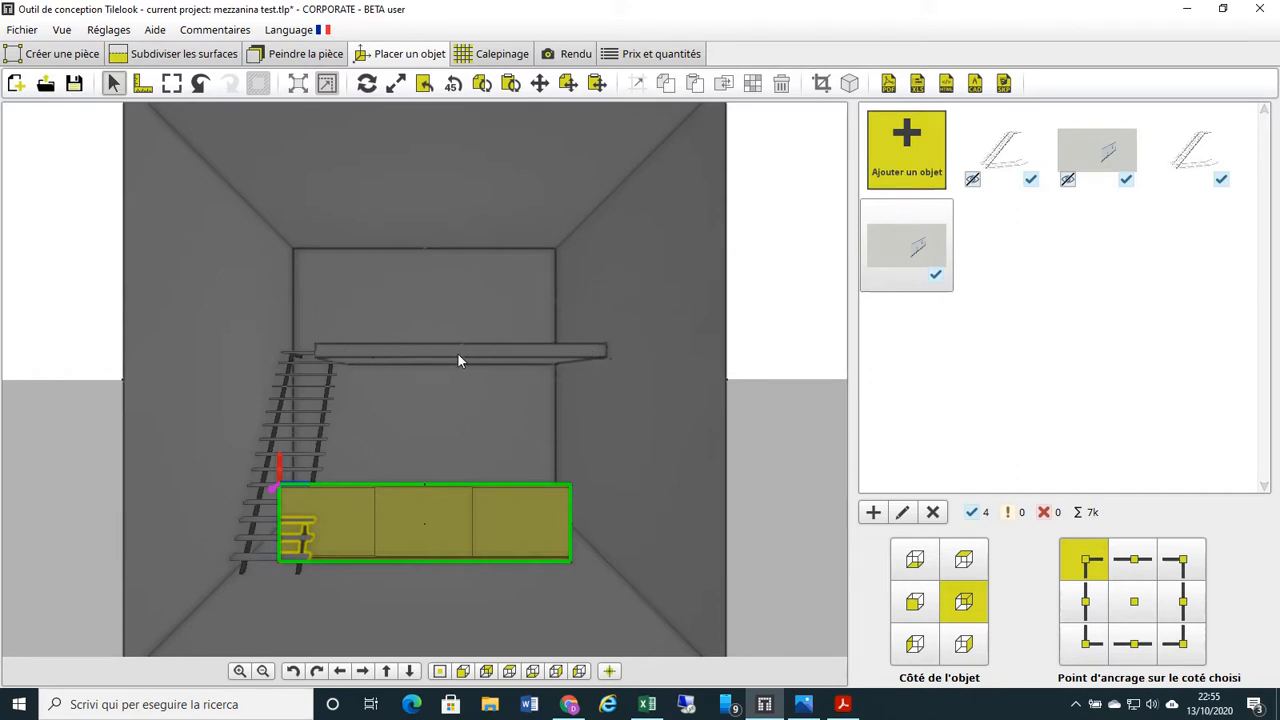
# Return to the back wall's drawing and measure the mezzanine's length along its upper edge
pyautogui.click(40, 60)
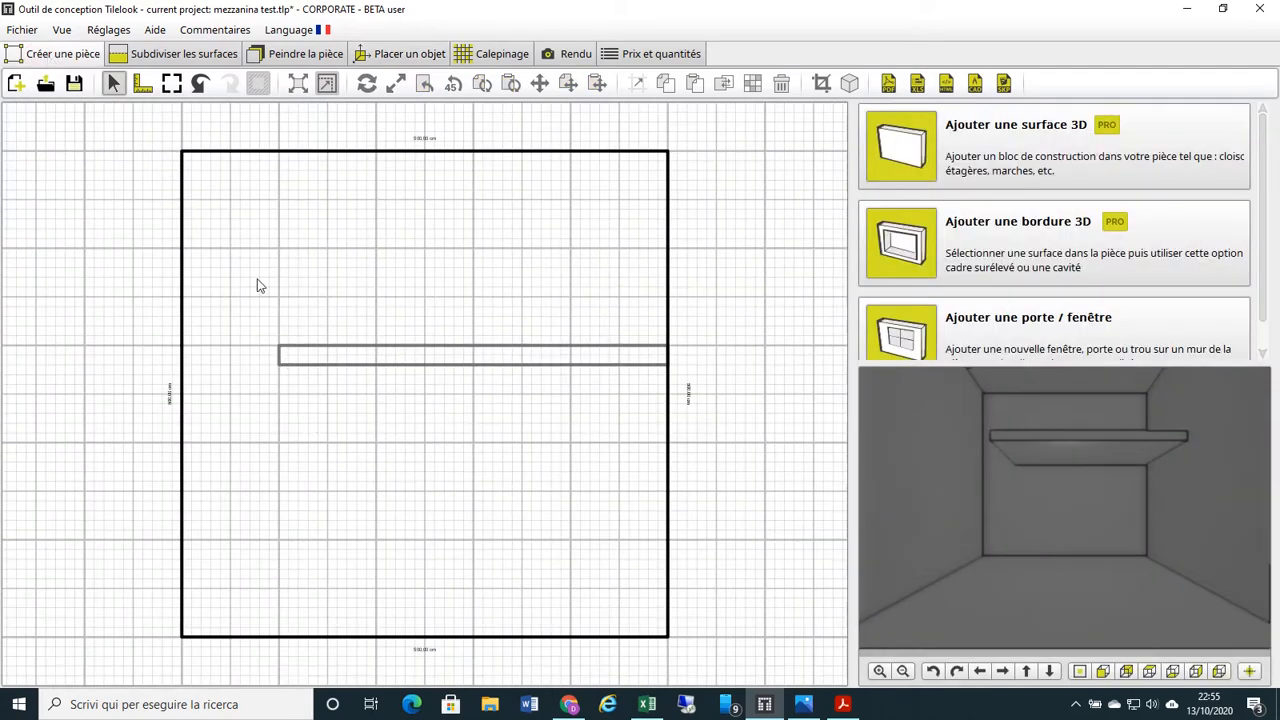
pyautogui.click(143, 83)
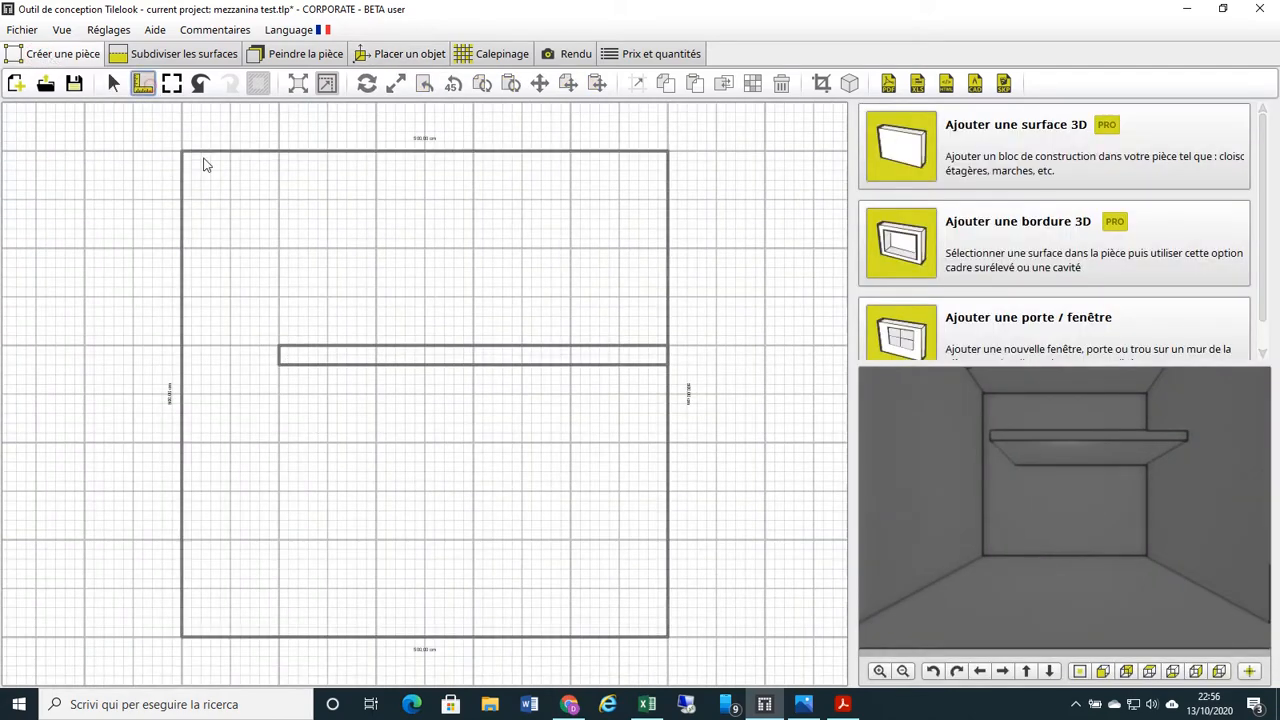
pyautogui.click(280, 345)
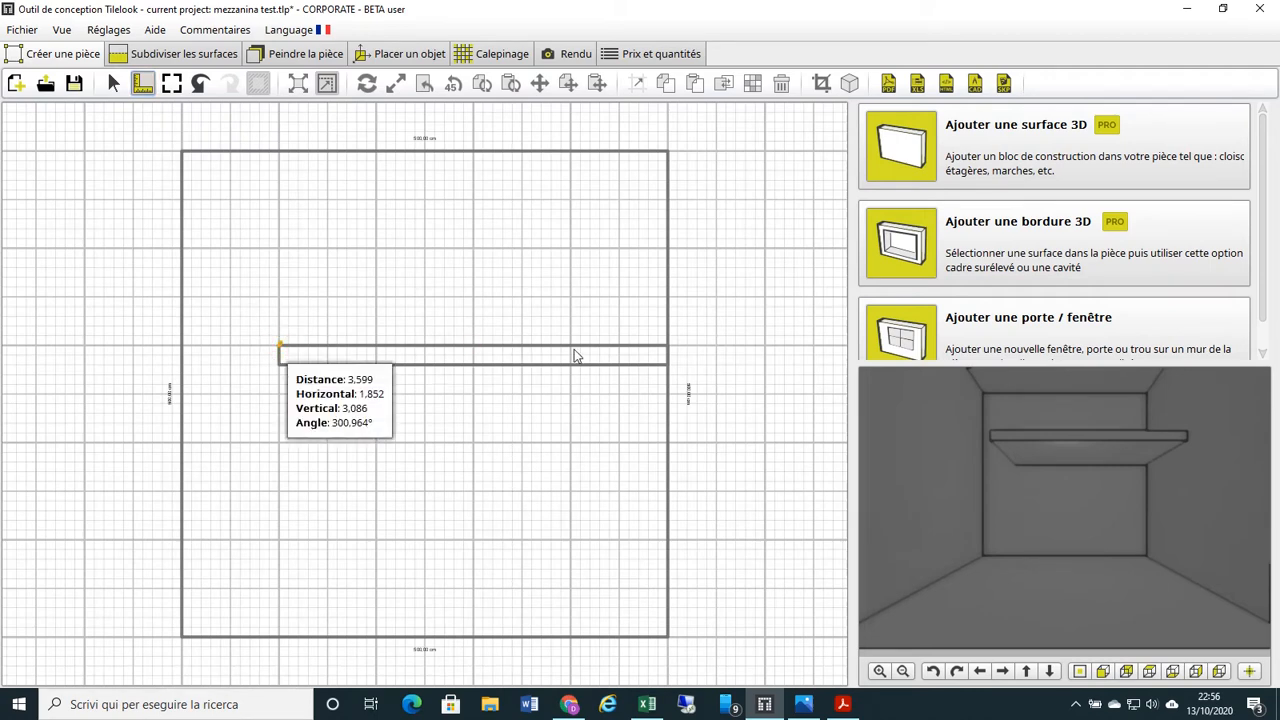
pyautogui.click(659, 343)
pyautogui.click(279, 349)
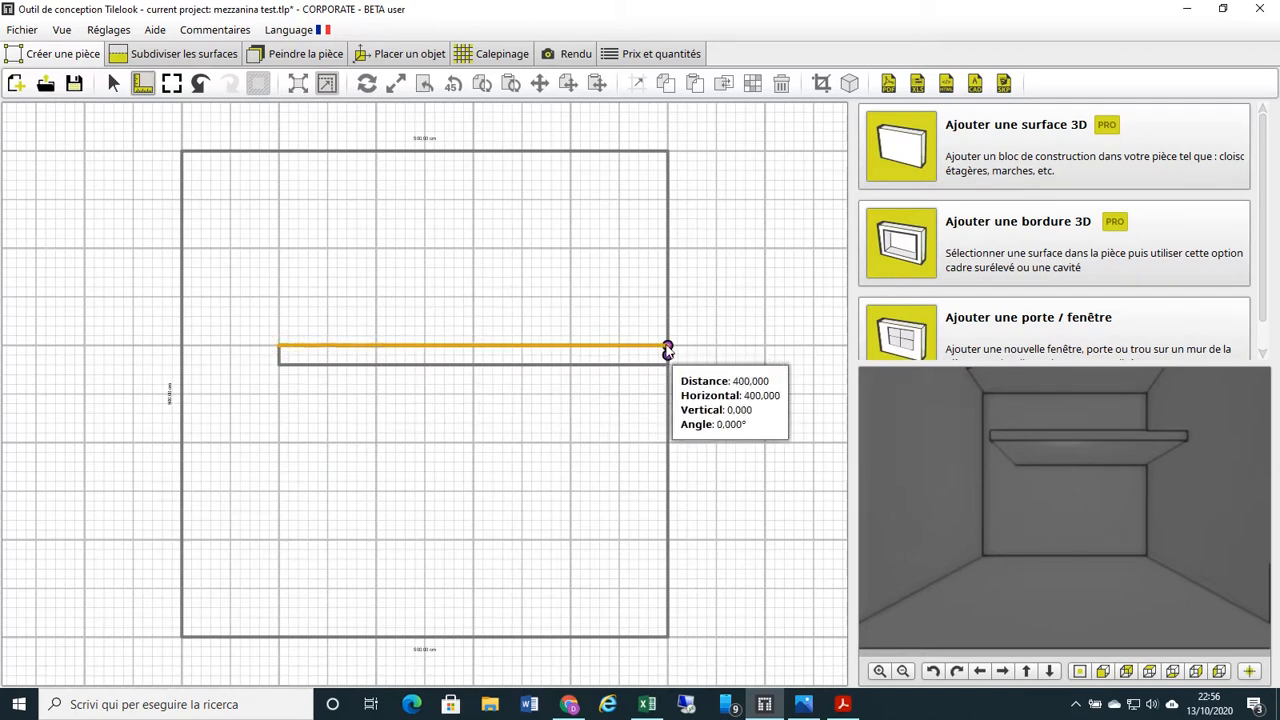
pyautogui.click(667, 350)
# Unlock the placed glass railing's proportions in object placement and set its width to 400 cm
pyautogui.click(437, 56)
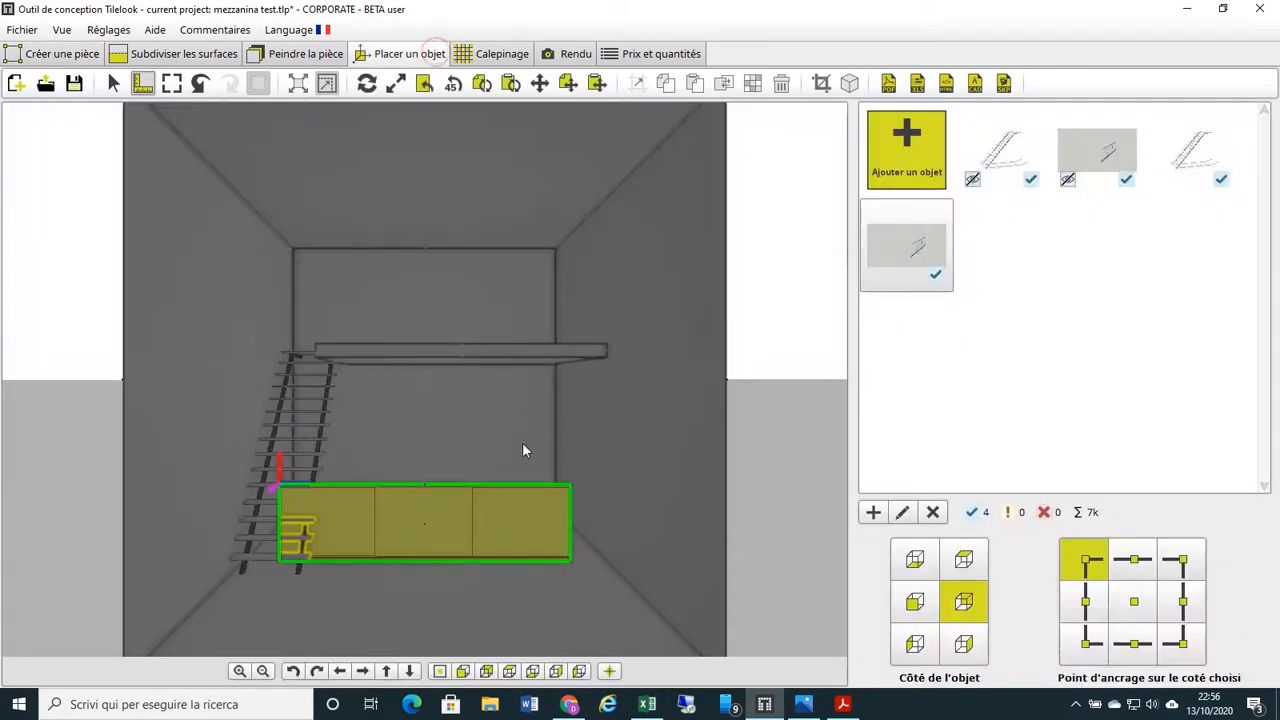
pyautogui.click(905, 514)
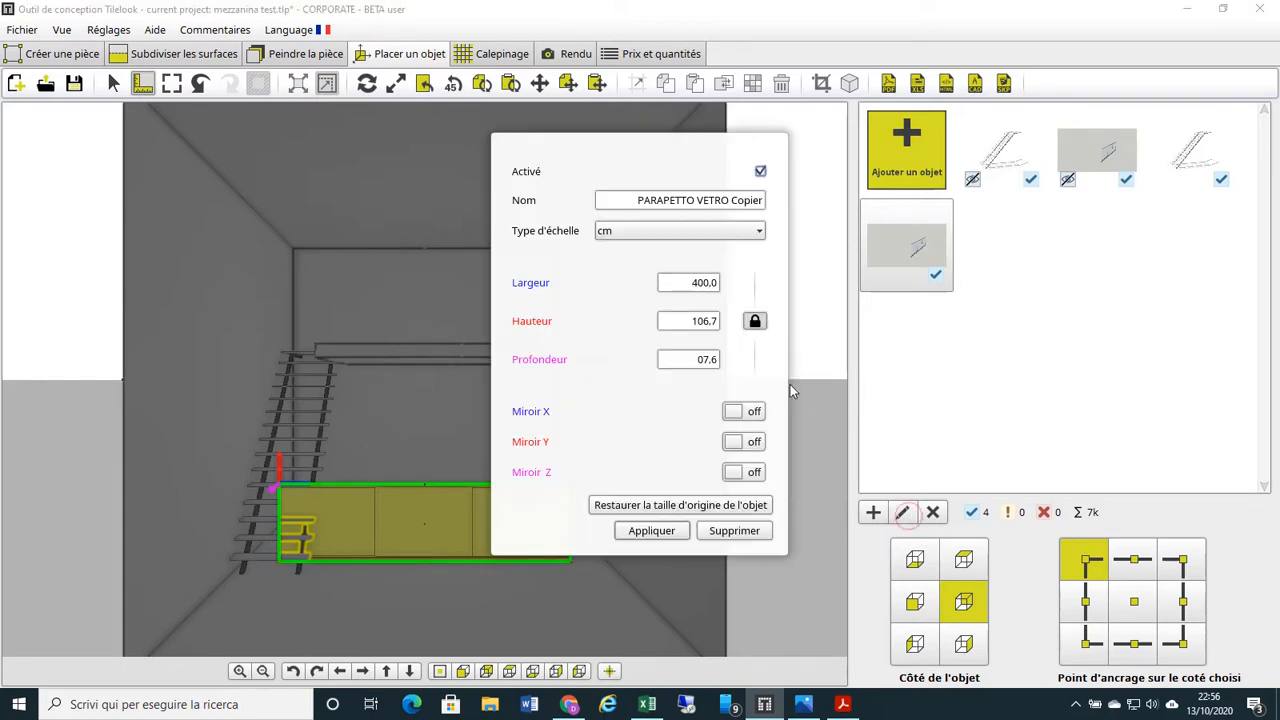
pyautogui.click(754, 322)
pyautogui.doubleClick(665, 283)
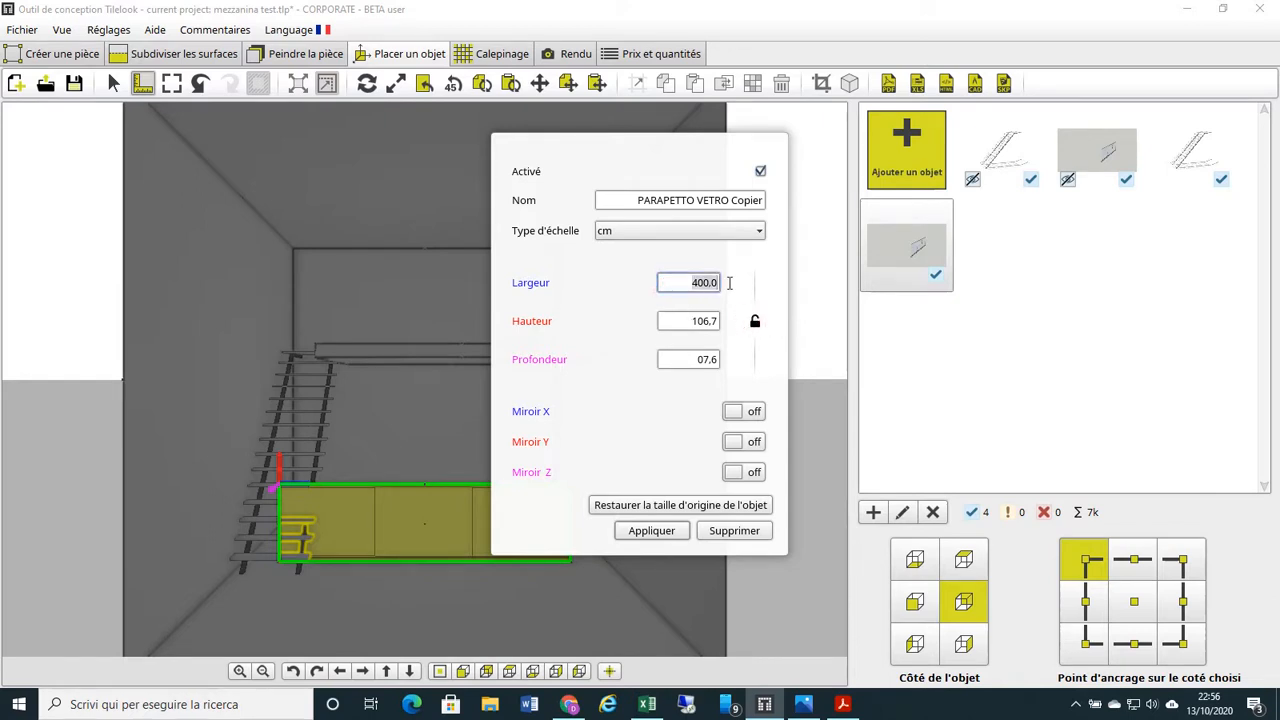
pyautogui.write('400')
pyautogui.click(654, 530)
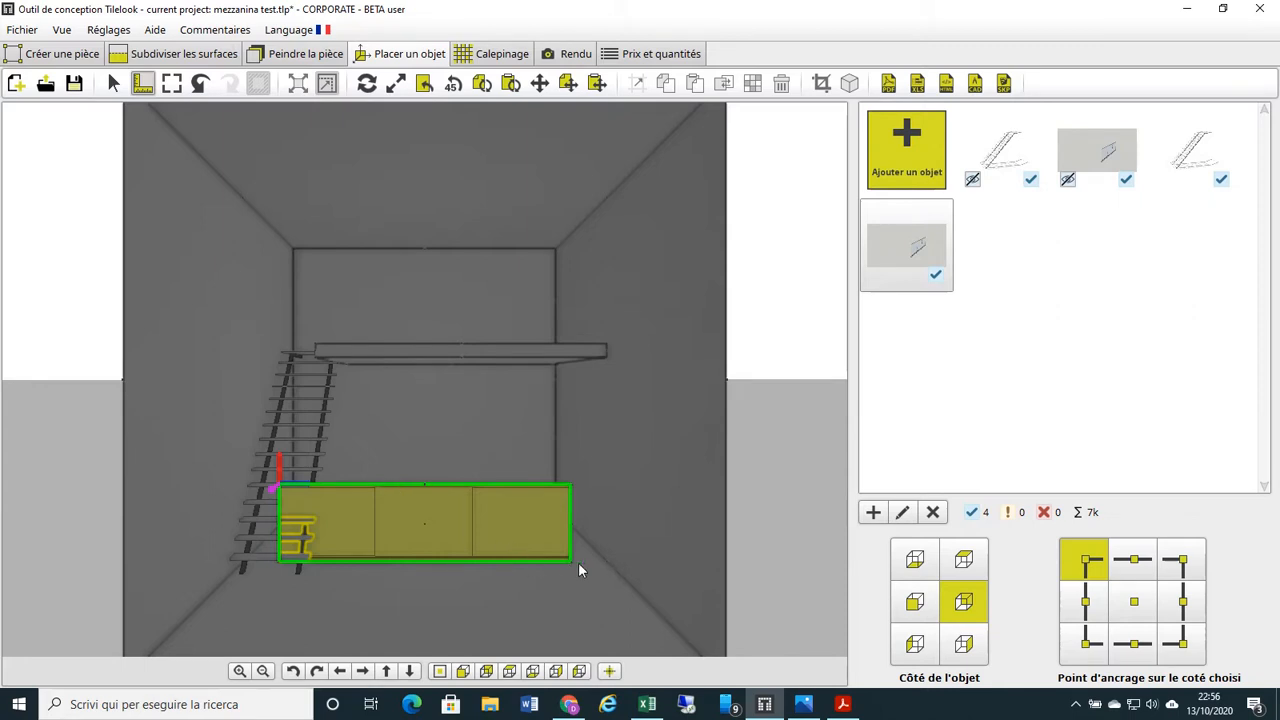
# Anchor the glass railing by the lower-right point of its front side and move it onto the mezzanine's upper front right corner
pyautogui.click(915, 604)
pyautogui.click(1180, 643)
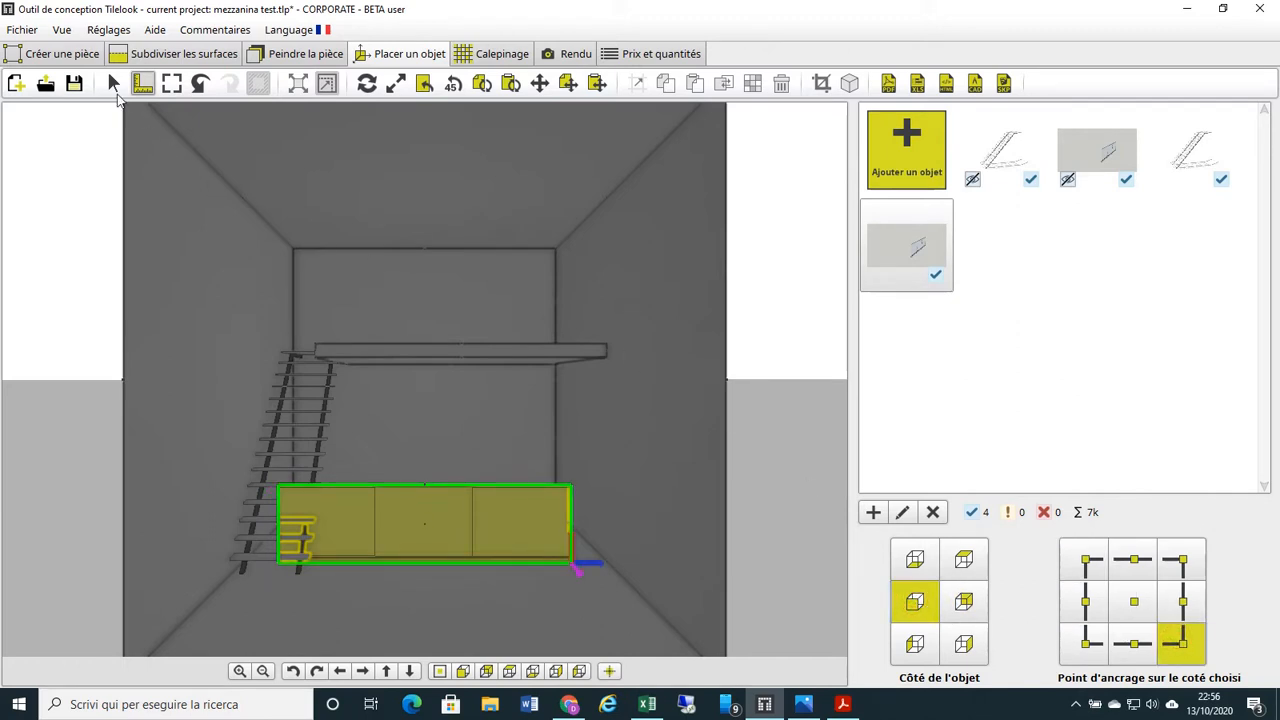
pyautogui.click(113, 84)
pyautogui.scroll(1, 607, 343)
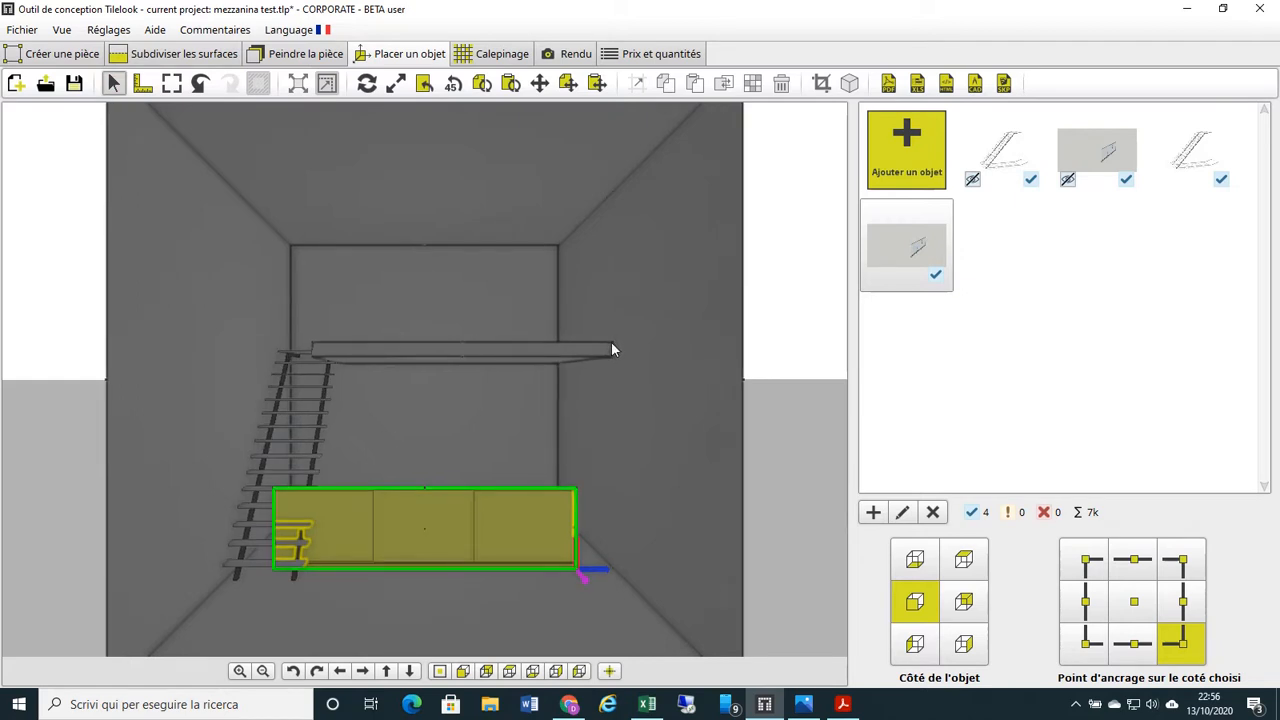
pyautogui.scroll(1, 613, 347)
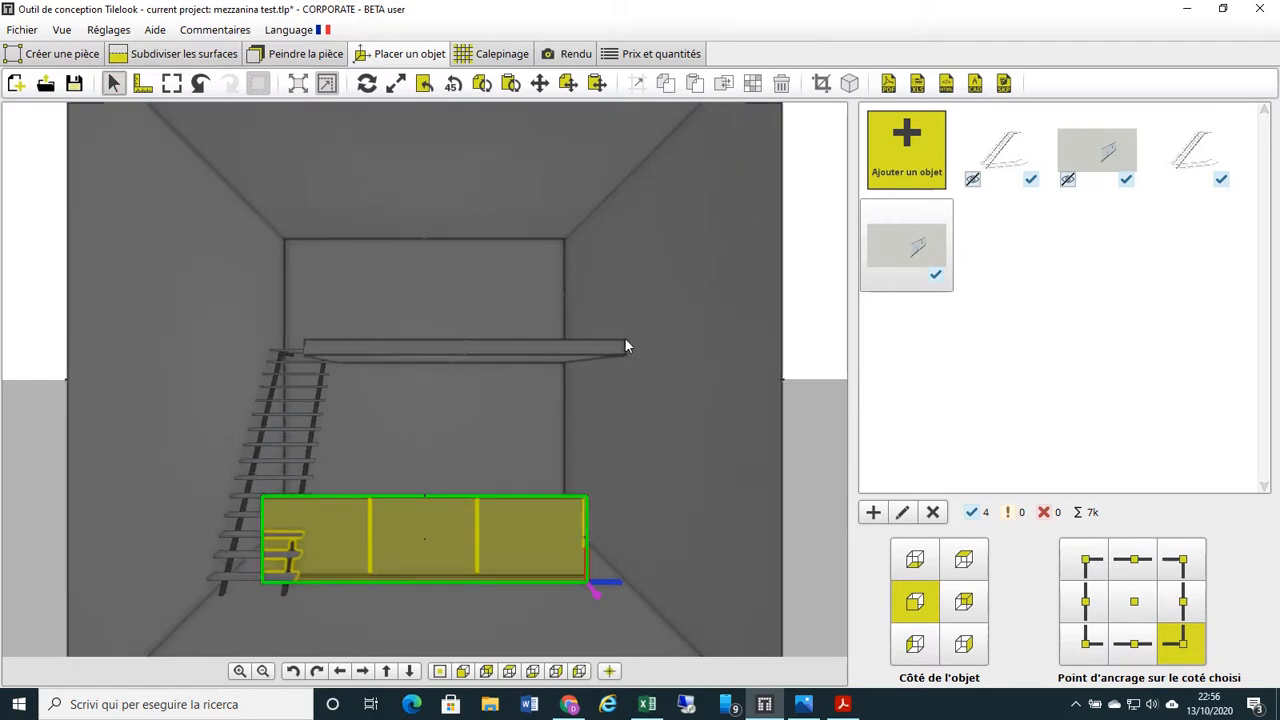
pyautogui.scroll(1, 625, 346)
pyautogui.click(640, 346)
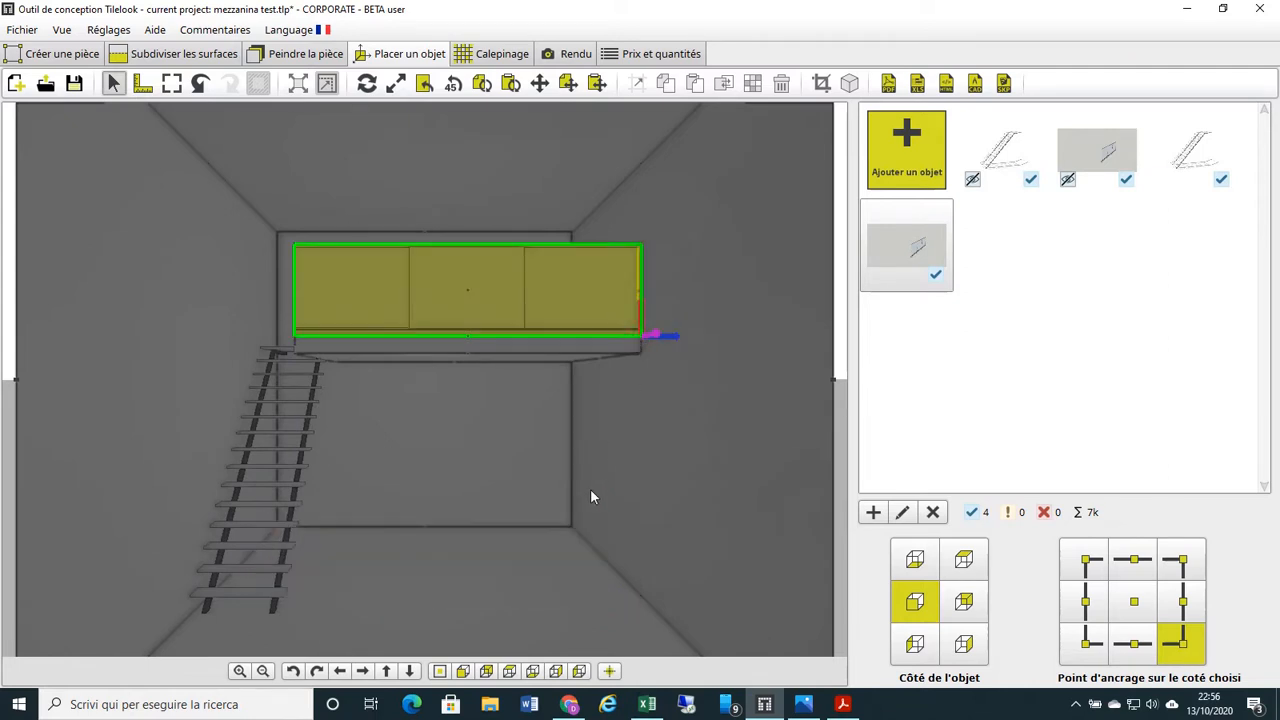
# Switch to the Photos app and examine the mezzanina.jpg rendering of the room as a reference
pyautogui.scroll(-1, 535, 543)
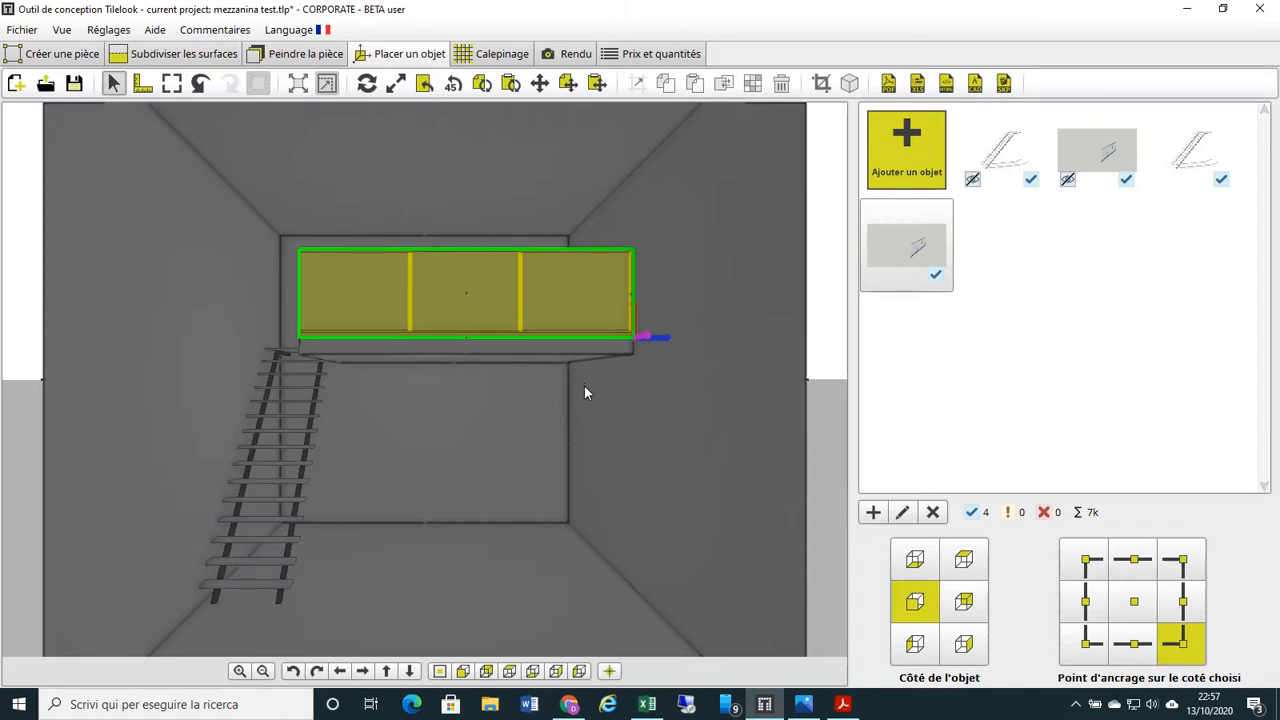
pyautogui.click(808, 710)
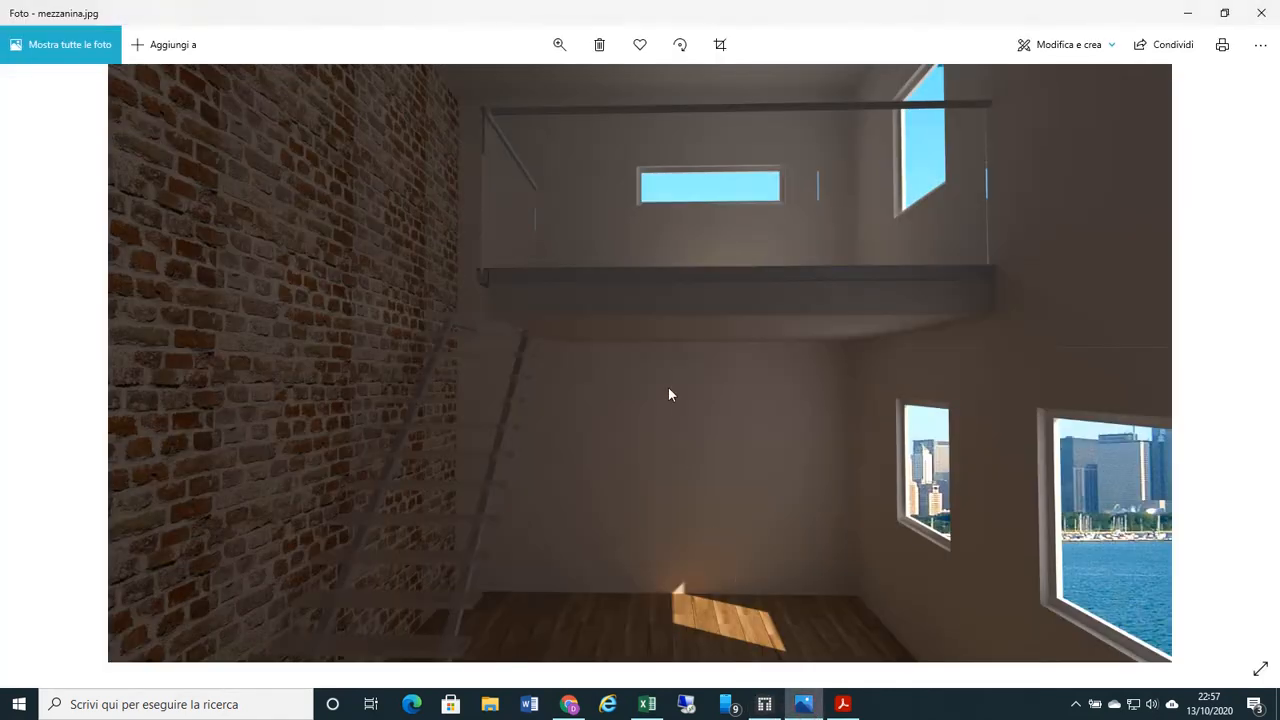